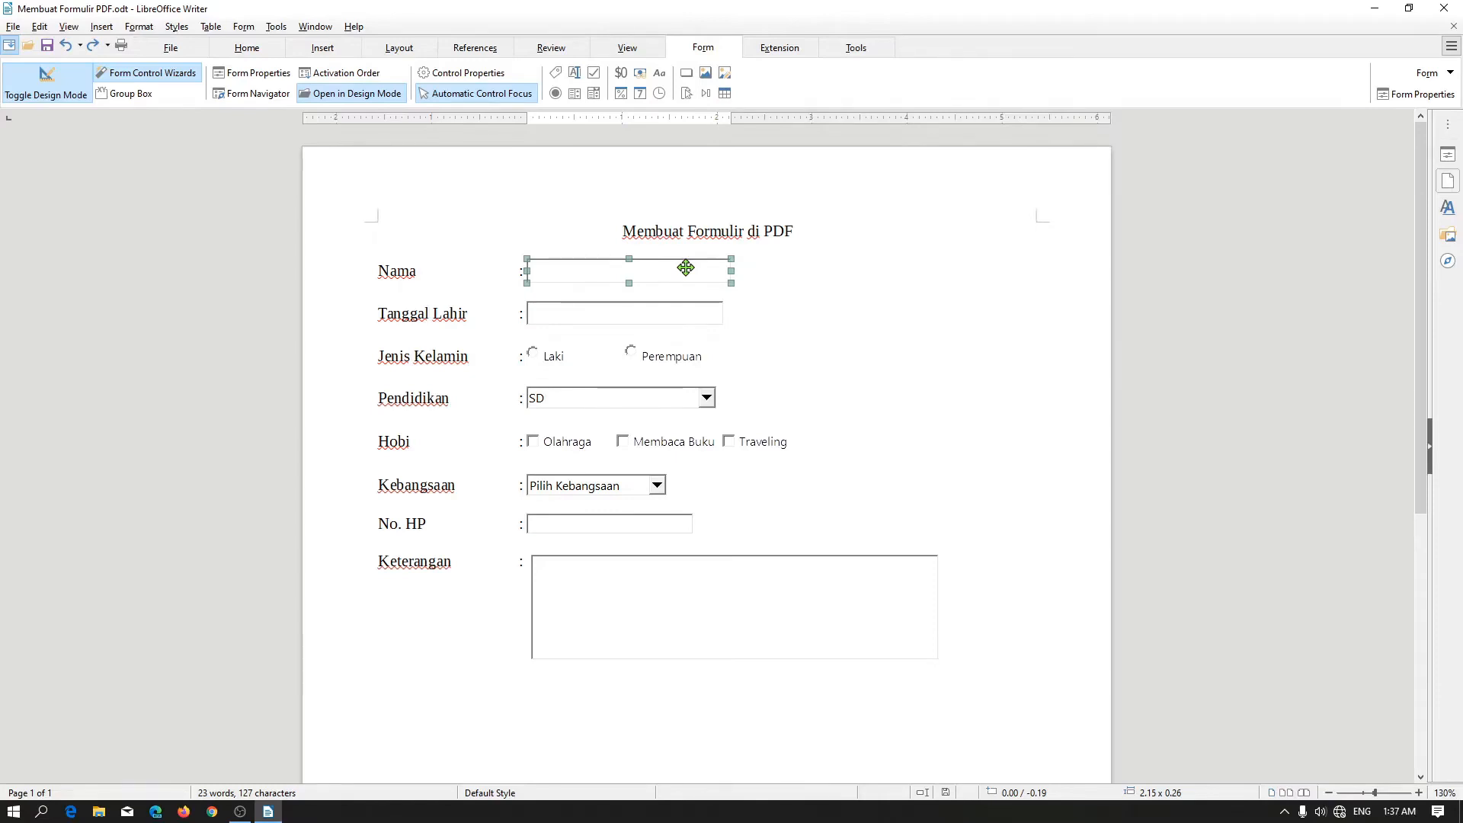
- Limit the Nama text box to a maximum text length of 30 and set its background color to Light Red 4
double_click(686, 267)
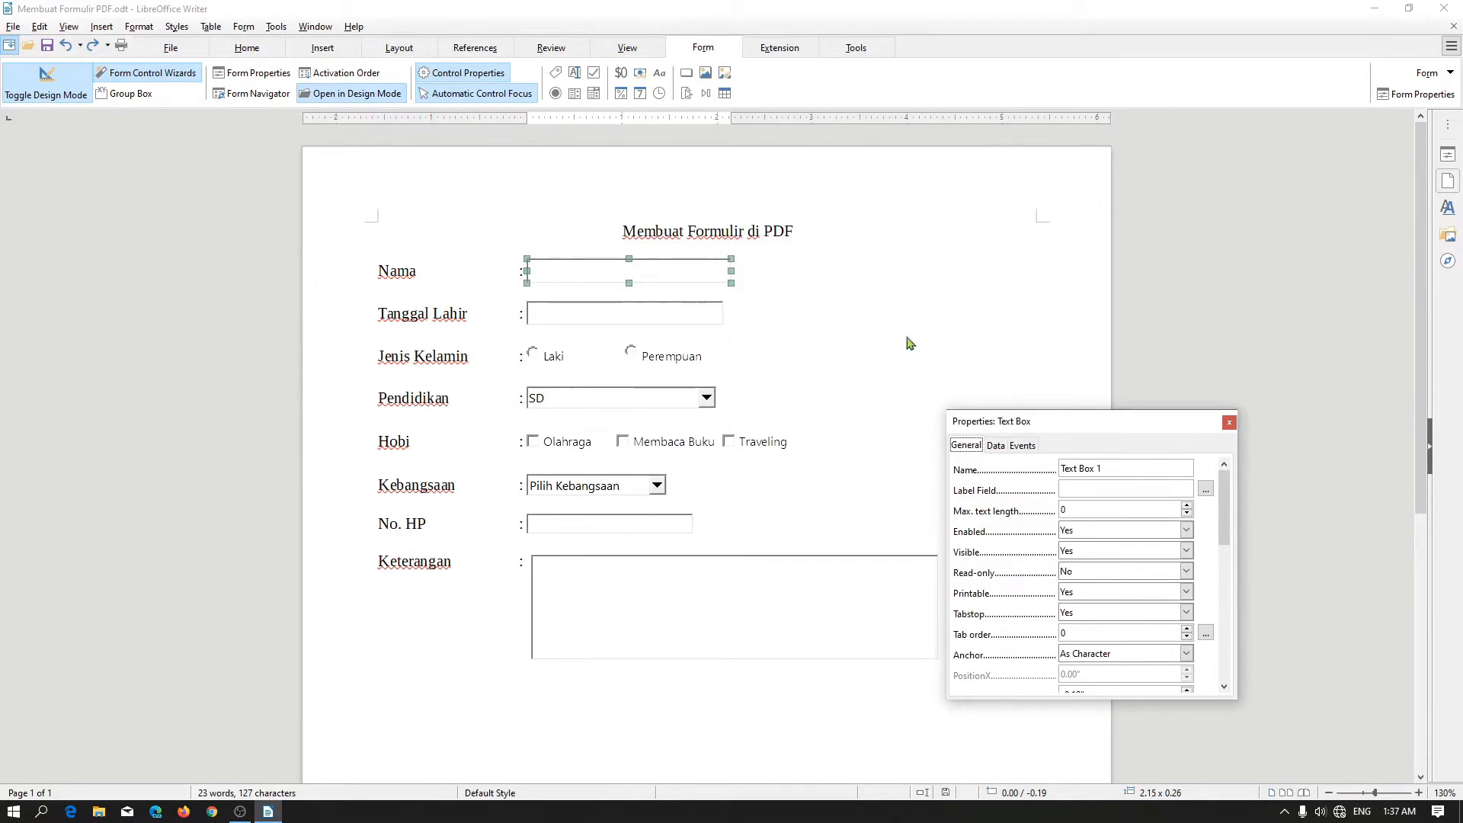
click(1072, 512)
key(Home)
text(3)
drag(1225, 506, 1218, 588)
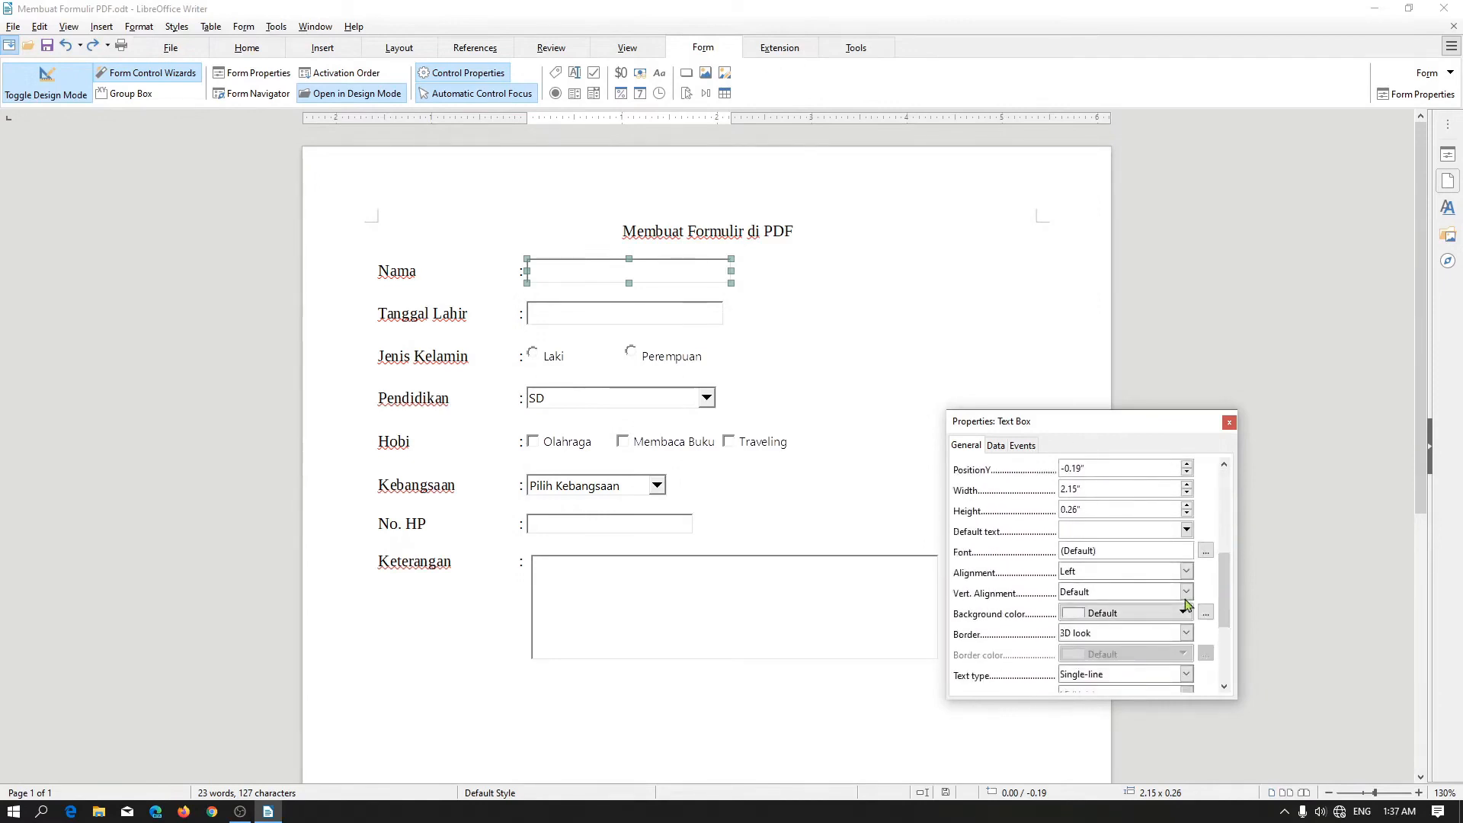
click(1139, 618)
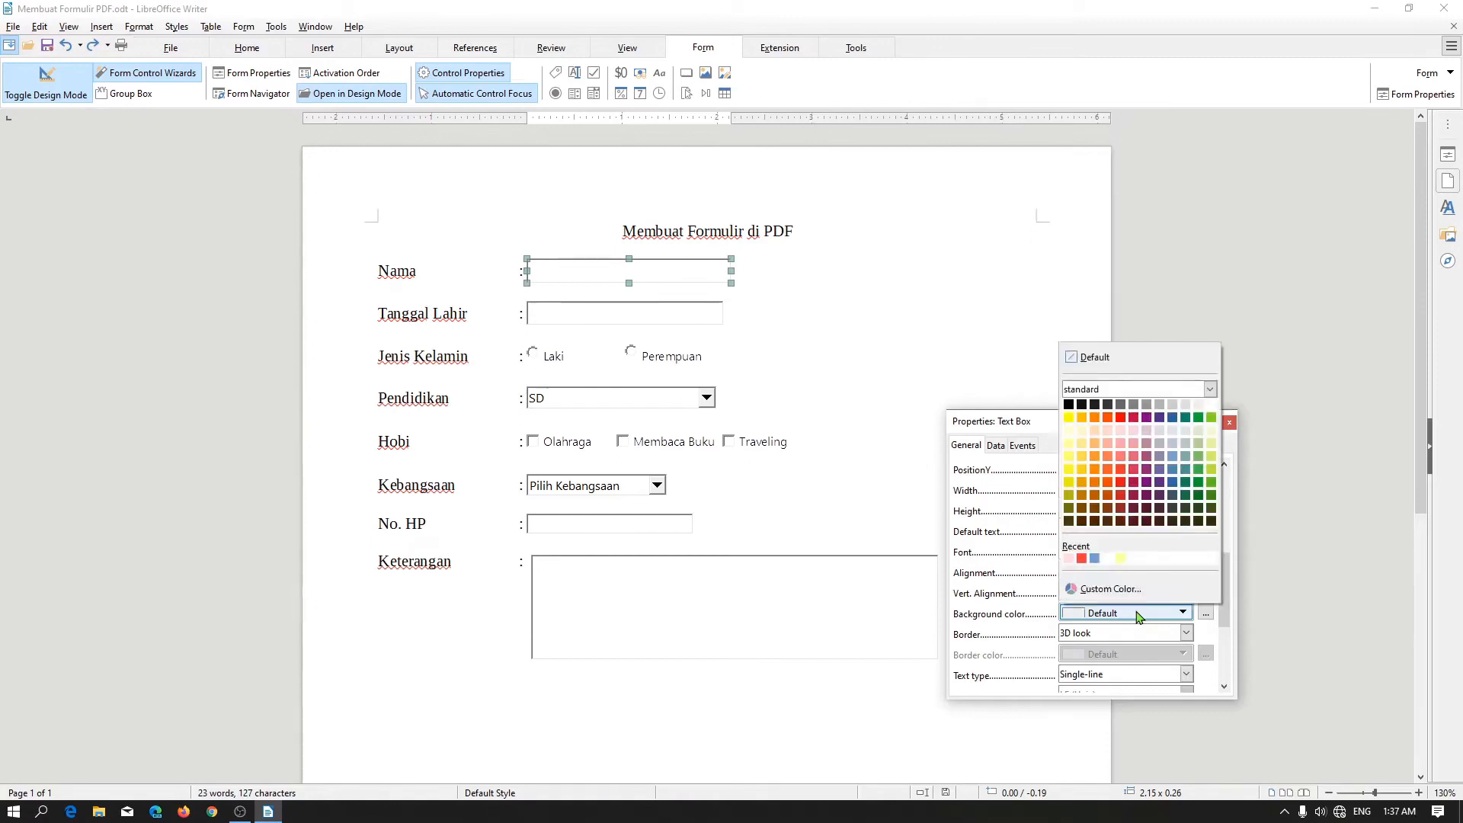
click(1120, 430)
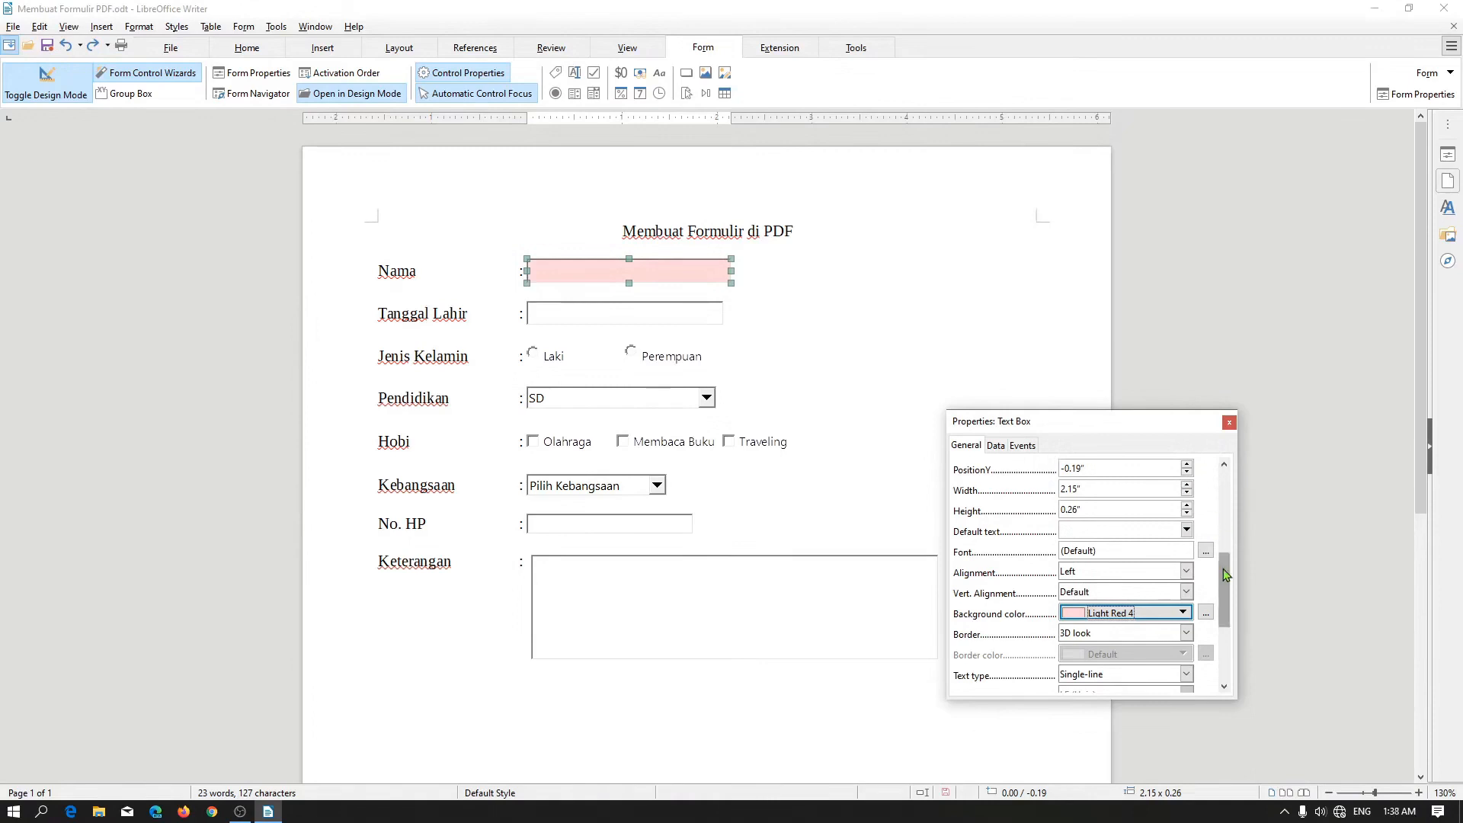
- Set the help text of the Nama text box to "Wajib diisi"
scroll(1223, 602, down, 1)
drag(1223, 602, 1219, 628)
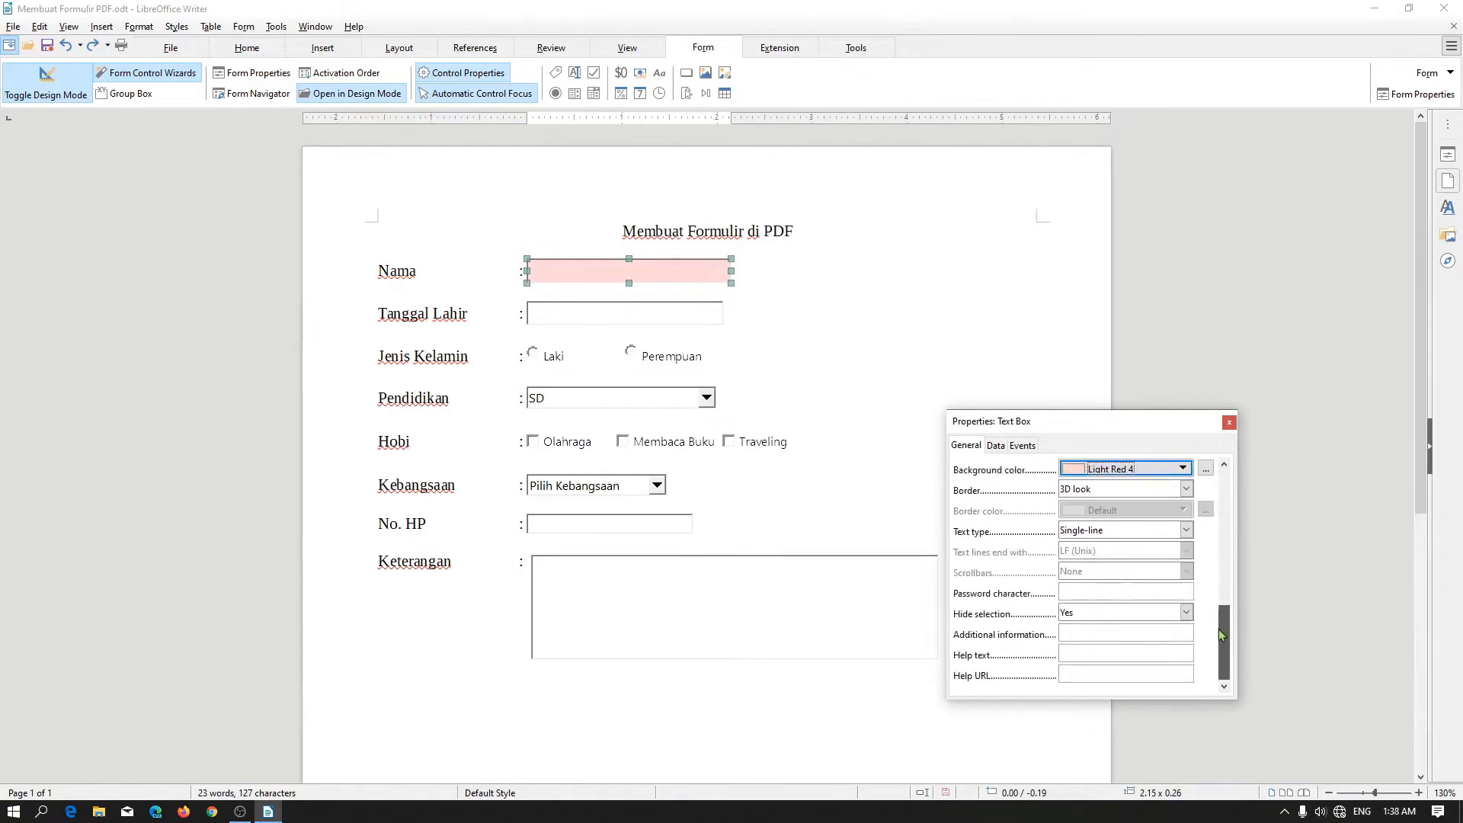
click(1133, 655)
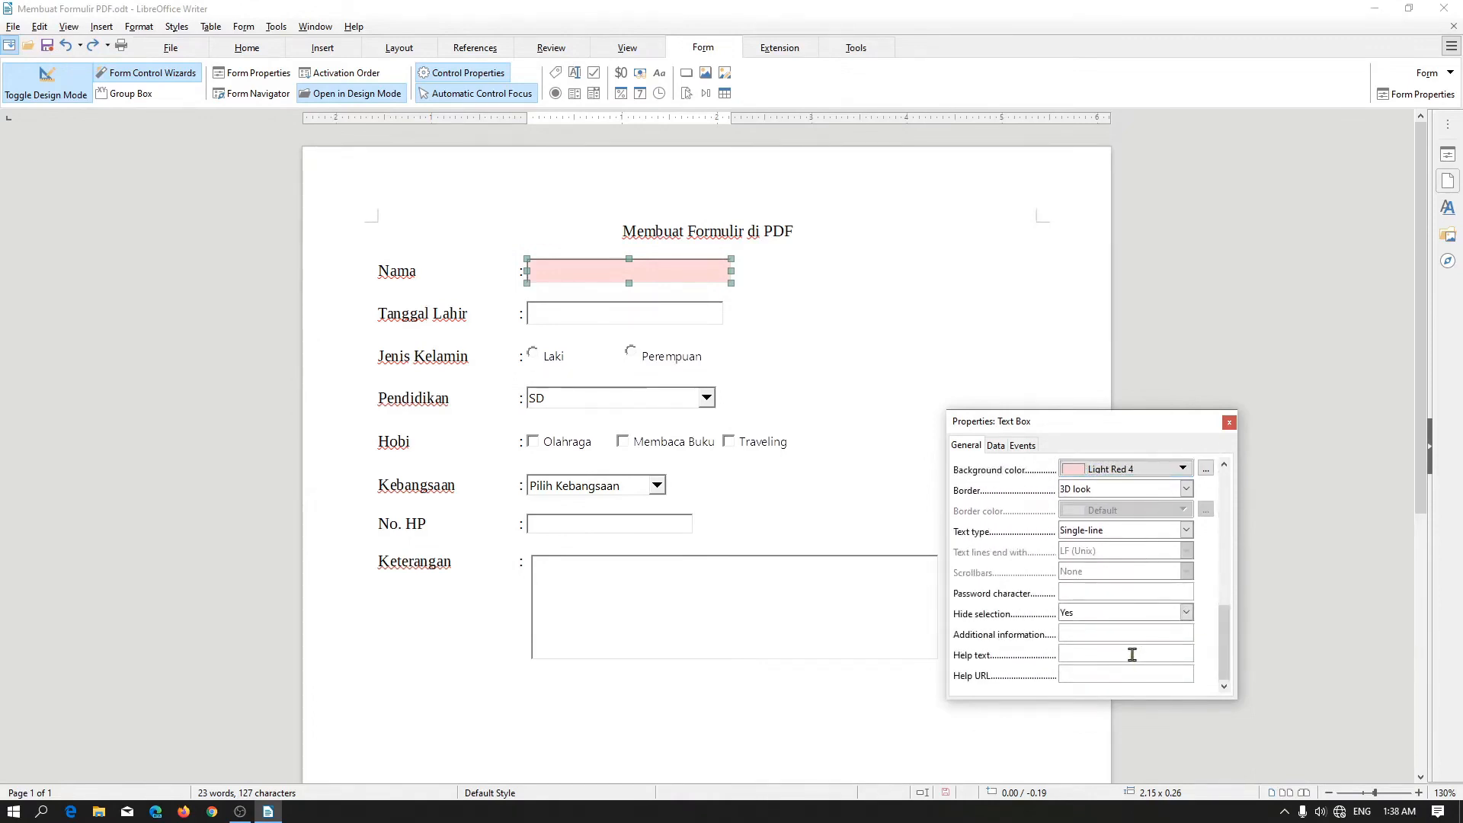
text(Wajib diisi)
- Set the Tanggal Lahir text box's maximum text length to 15 and its help text to "Format Tanggal DD-MM-YYYY"
click(638, 318)
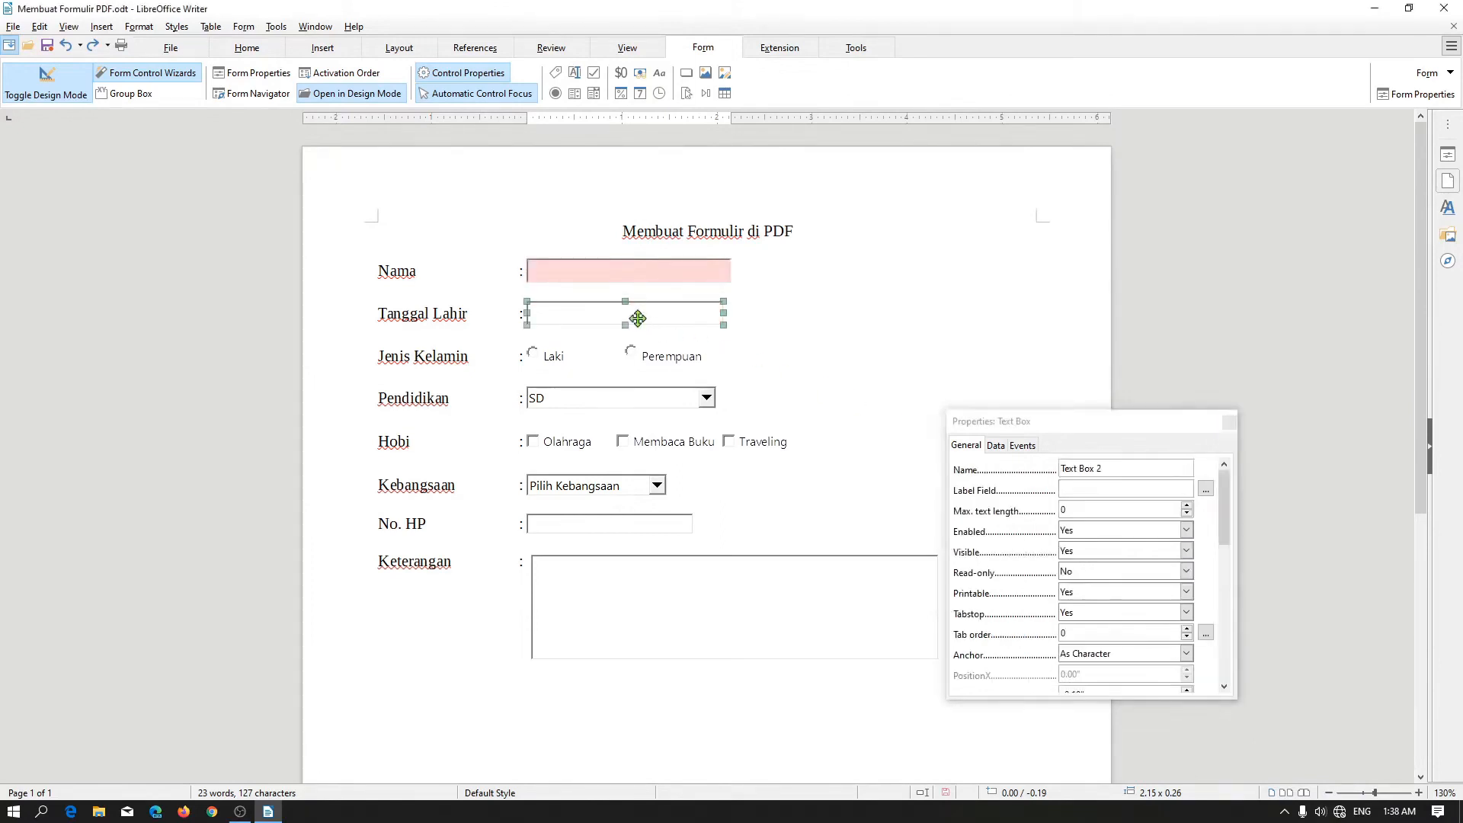
click(1117, 514)
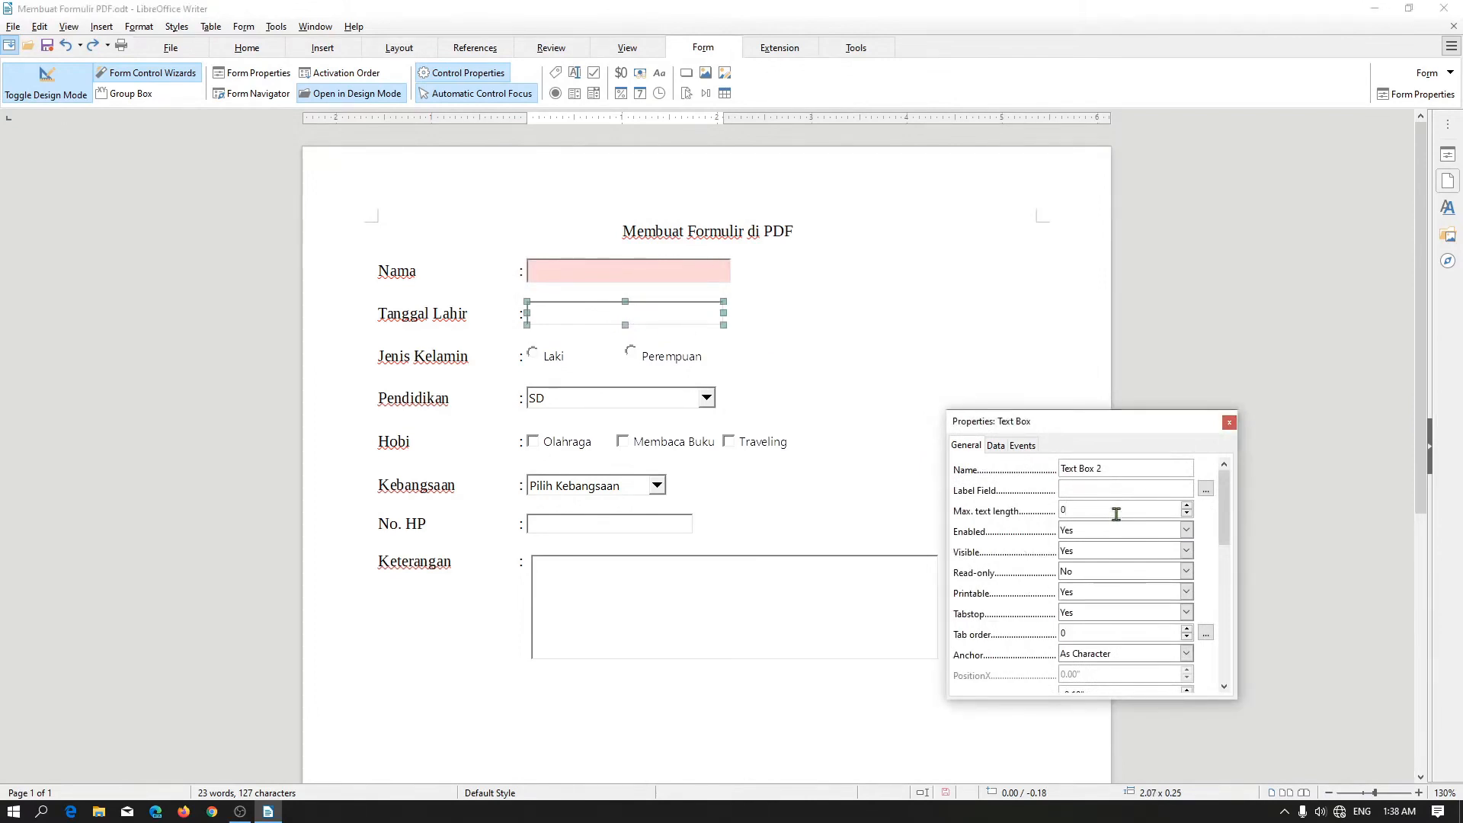
key(BackSpace)
text(15)
drag(1225, 493, 1213, 634)
click(1108, 655)
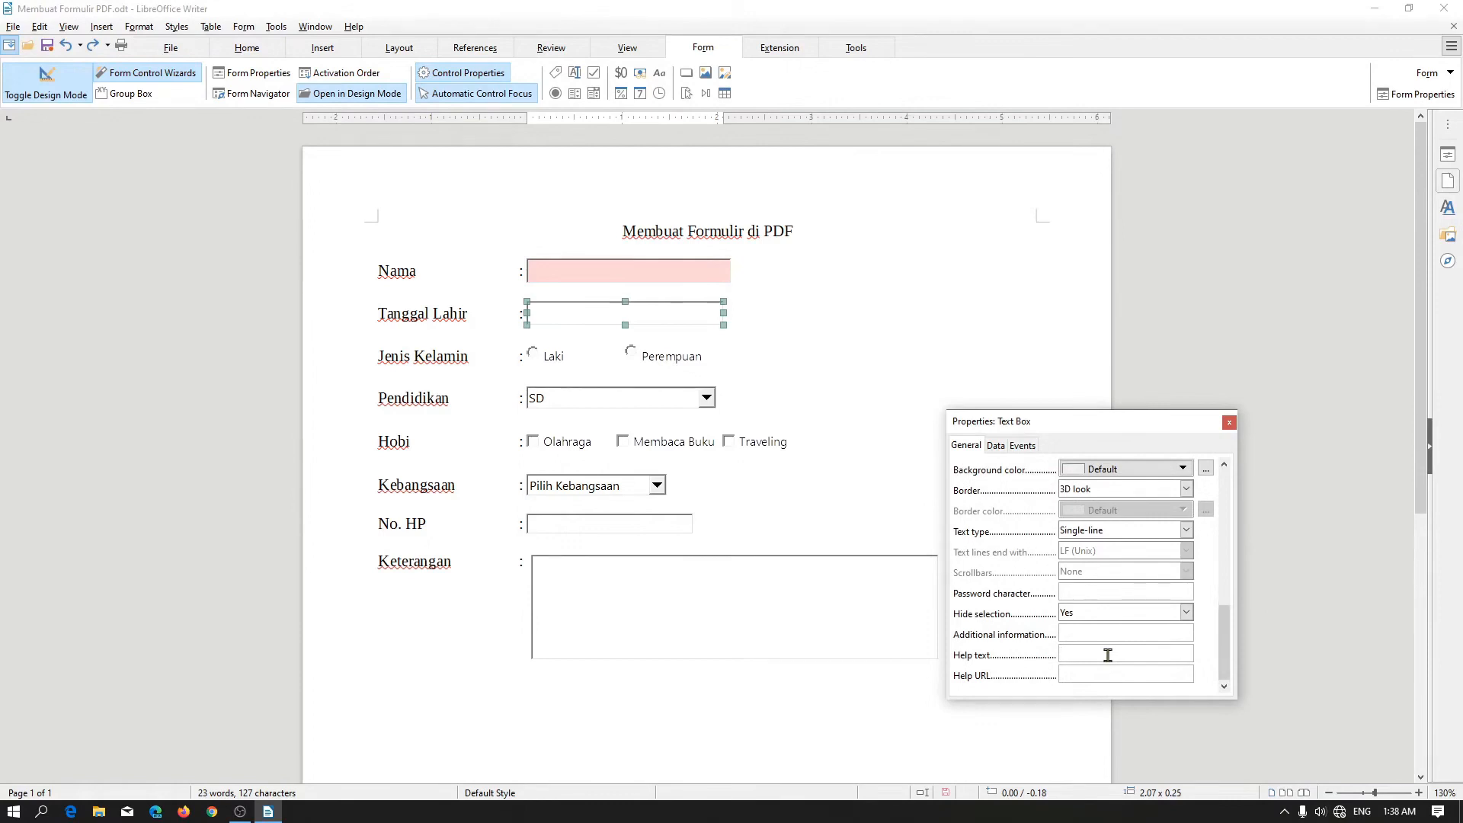
text(Format Tanggal DD)
text(-MM)
text(-YYYY)
- Set the help text of the Pendidikan list box to "Pendidikan terakhir"
click(650, 401)
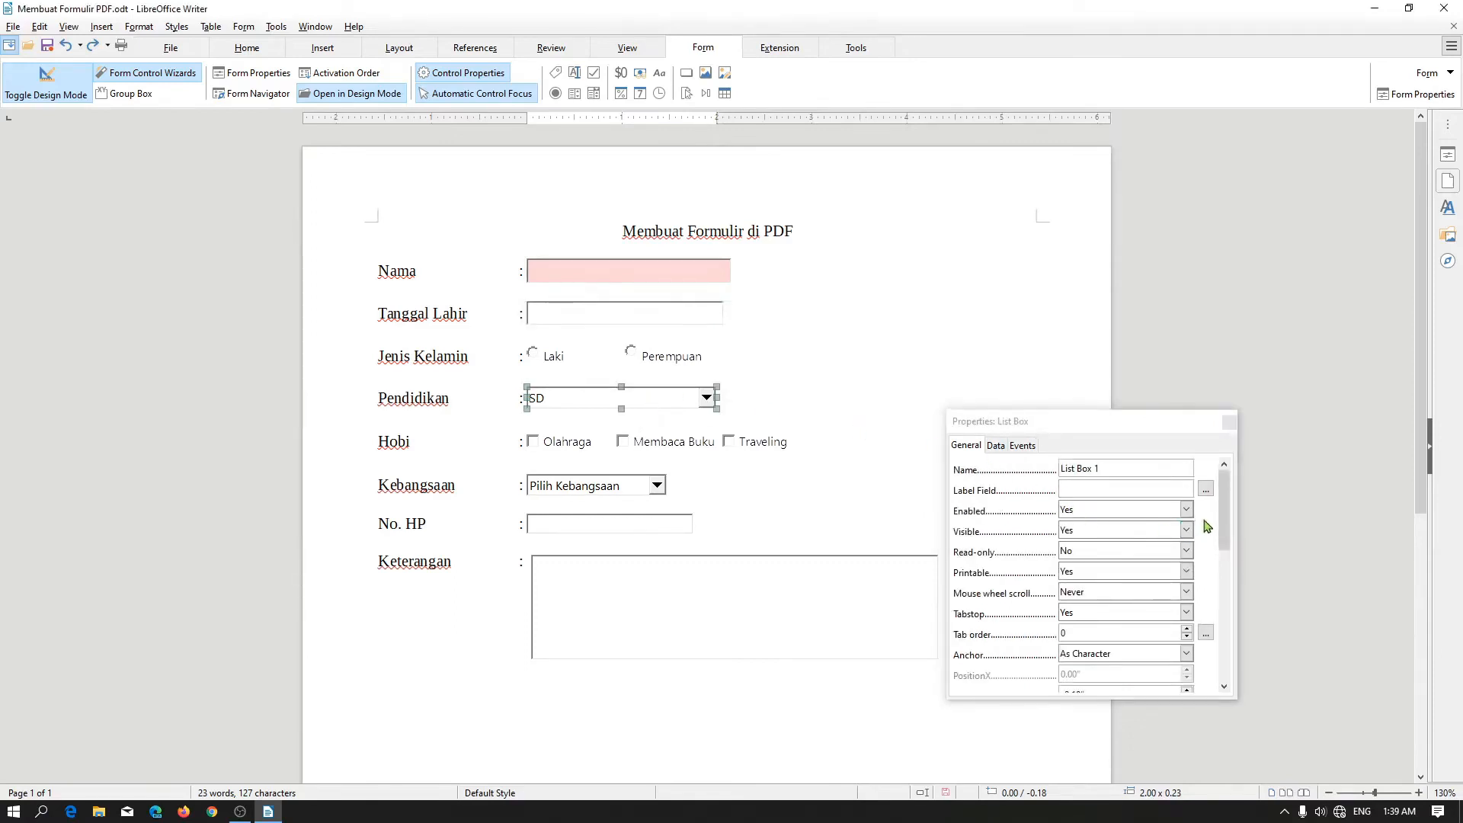
drag(1224, 546, 1227, 668)
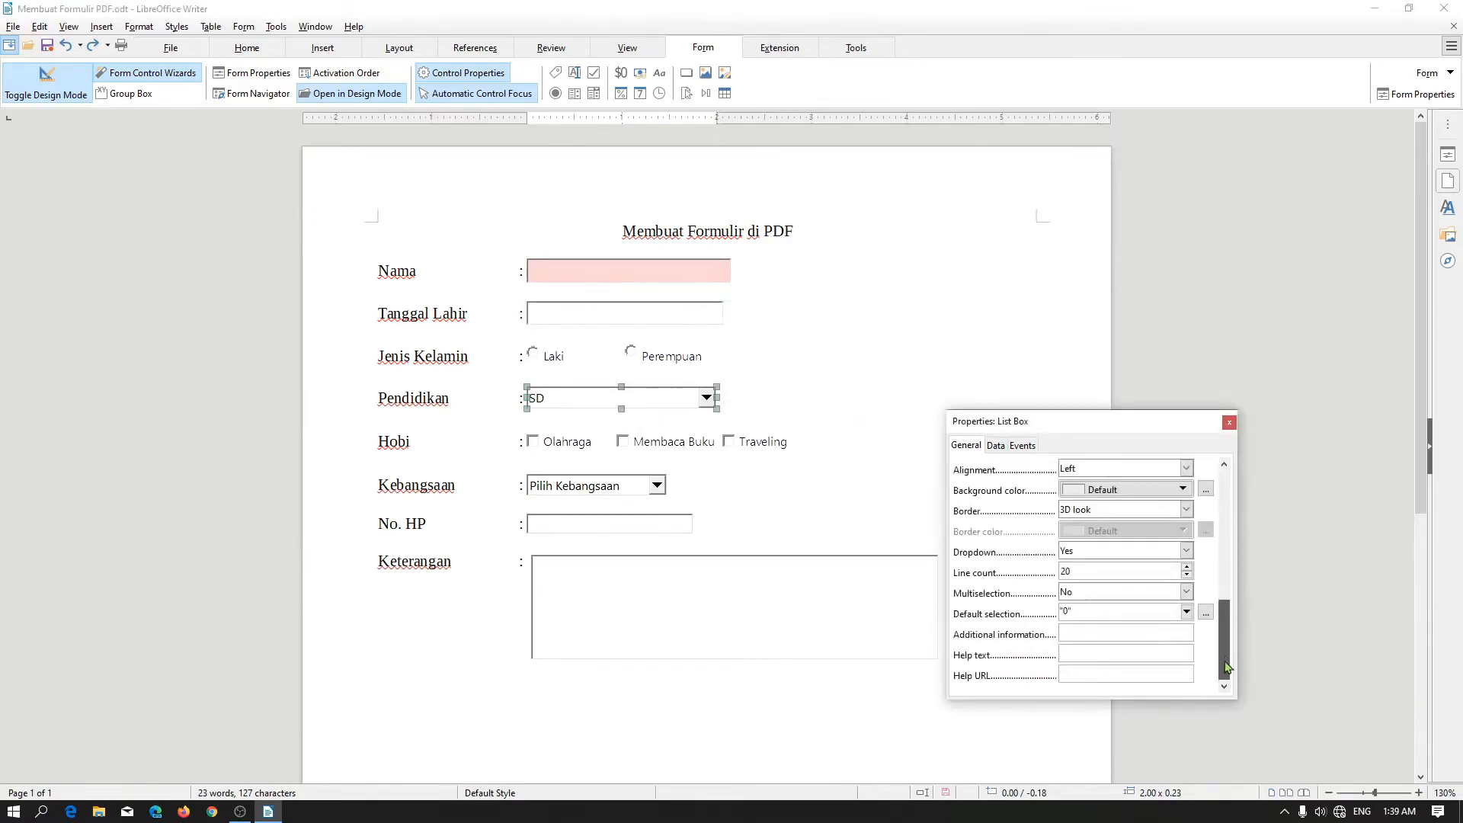
click(1146, 657)
text(Pendidikan terakhir)
- Set the No. HP text box's maximum text length to 14 and its default text to "+62"
click(577, 527)
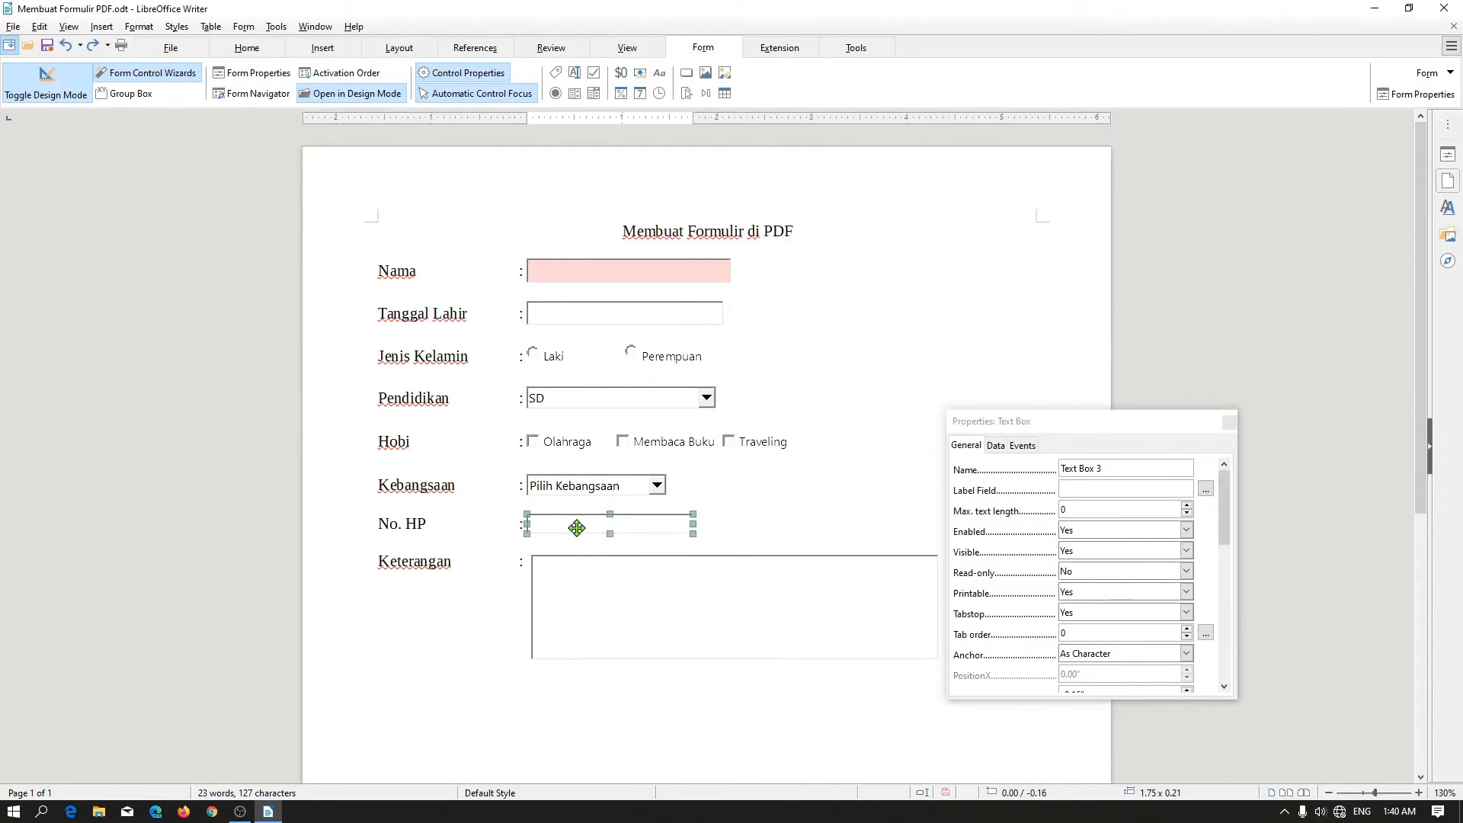
click(1079, 506)
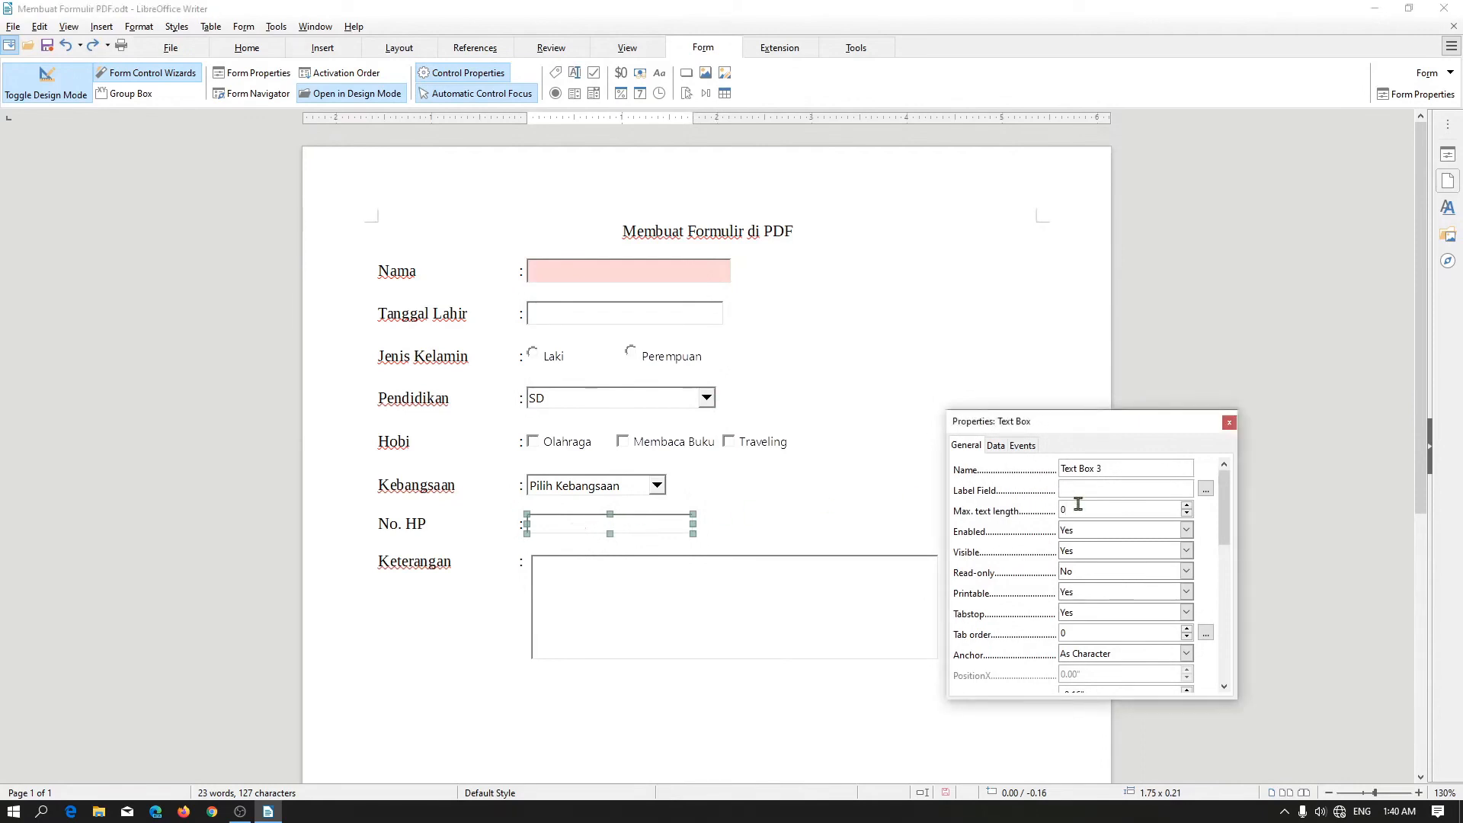
key(BackSpace)
text(14)
drag(1229, 499, 1218, 571)
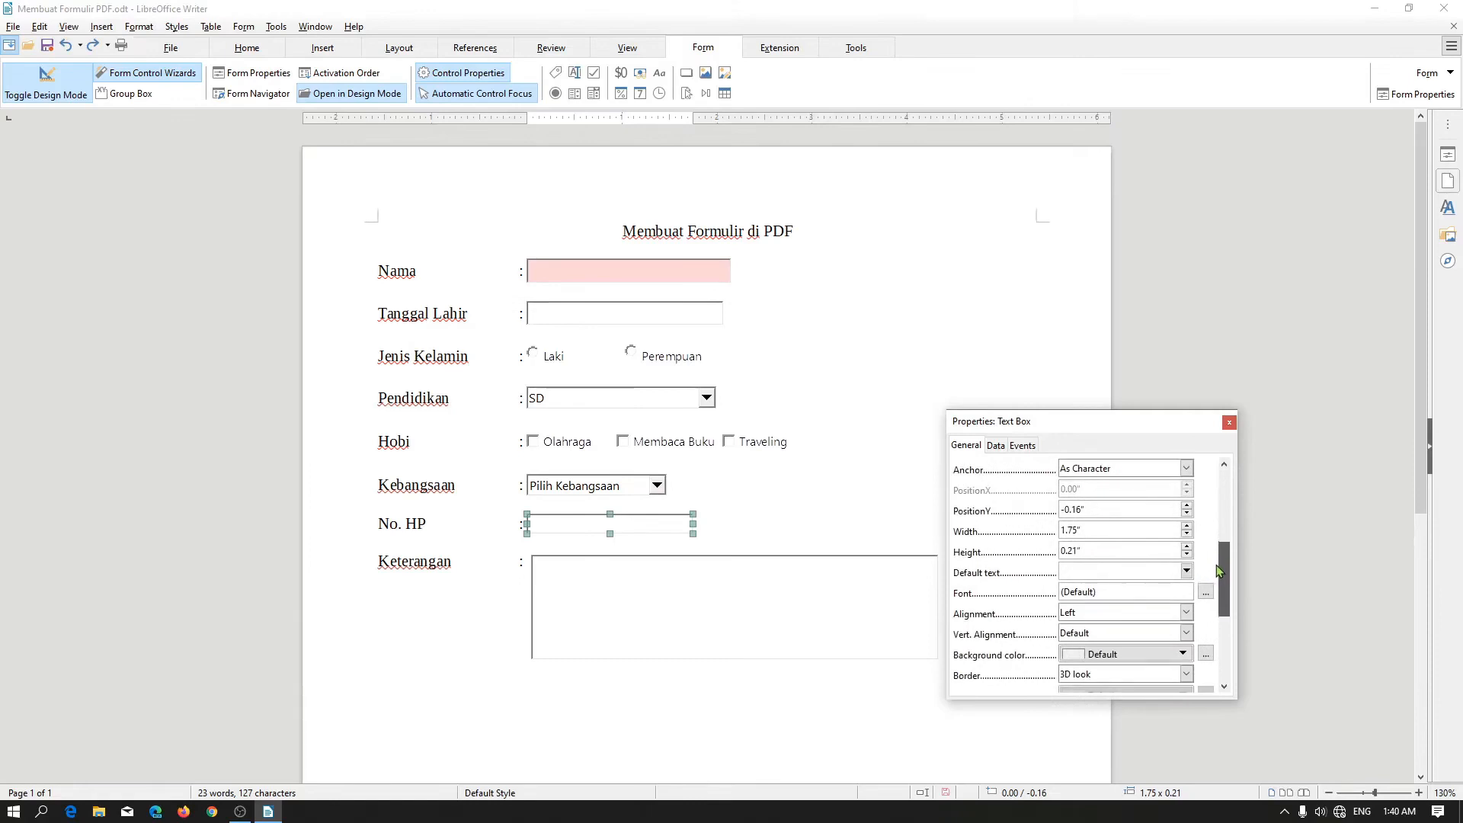
click(1120, 577)
text(+62)
- Set the help text of the No. HP text box to "Nomor Handphone"
drag(1223, 581, 1221, 646)
click(1111, 656)
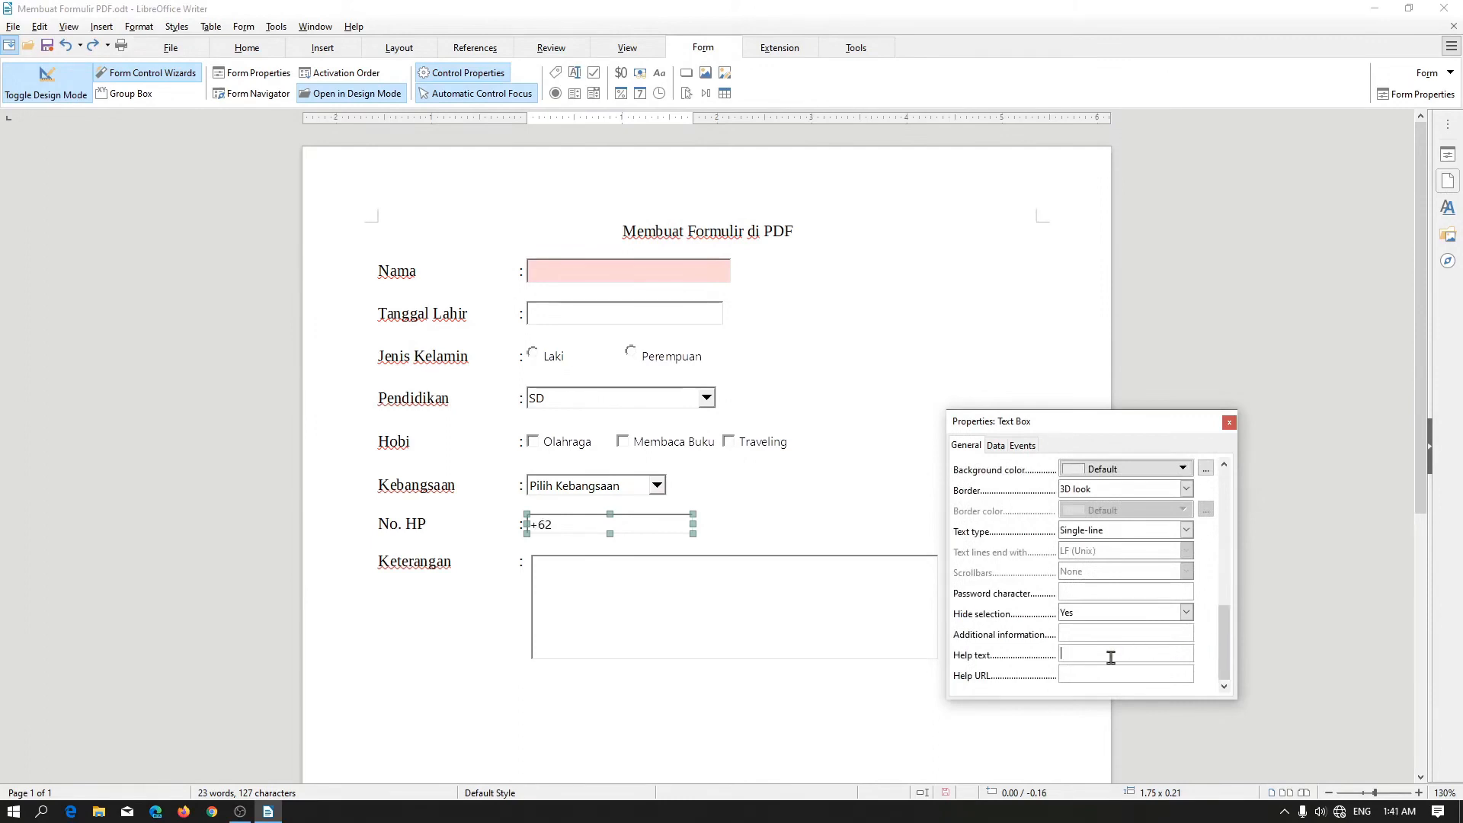
text(Nomor Handphone)
scroll(1208, 647, up, 2)
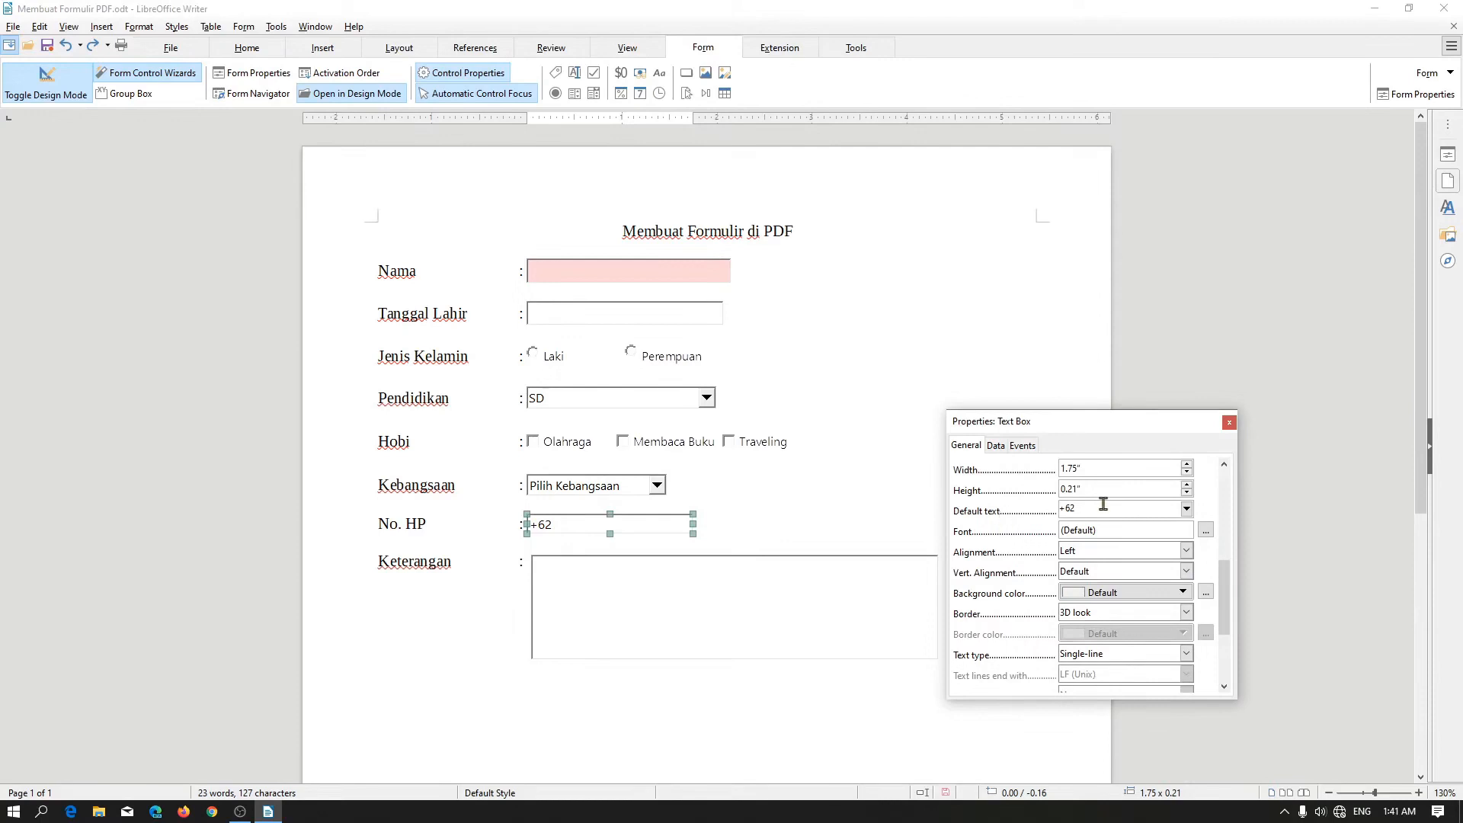
- Set the Keterangan text box's maximum text length to 300 and its help text to "Keterangan maksimal adalah 300 karakter"
click(753, 585)
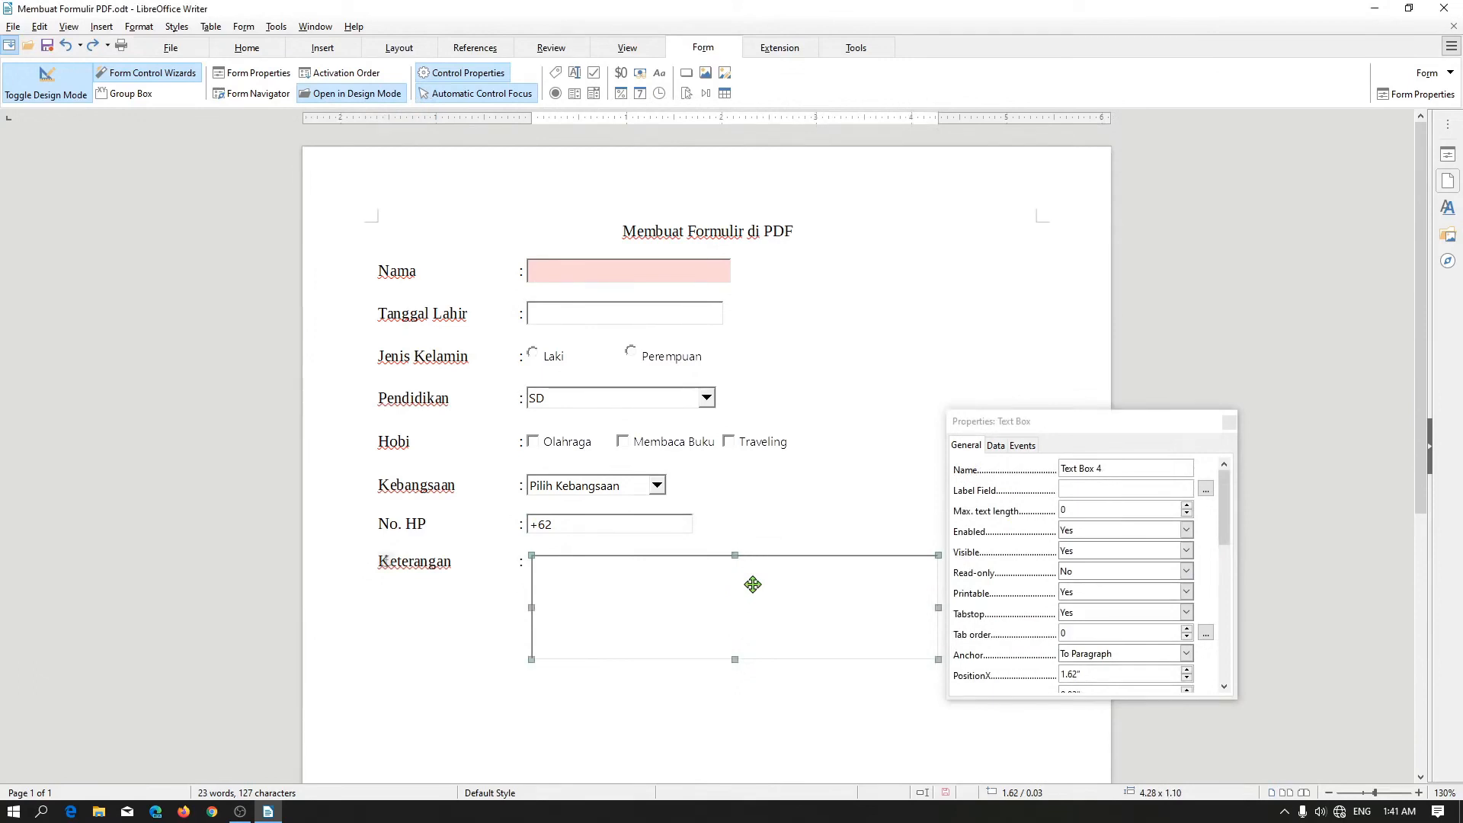
click(1078, 515)
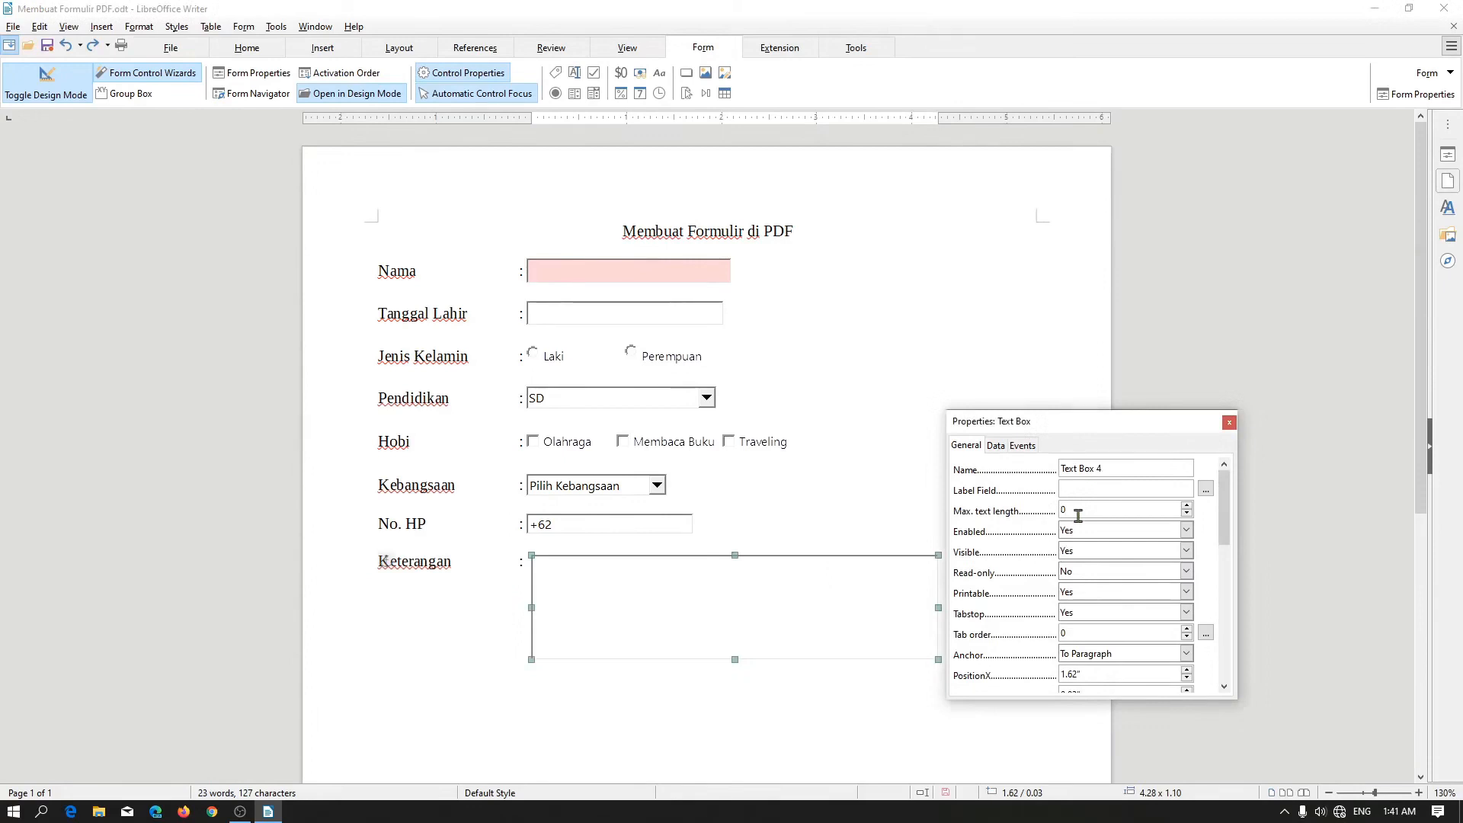
key(BackSpace)
text(300)
drag(1219, 507, 1219, 646)
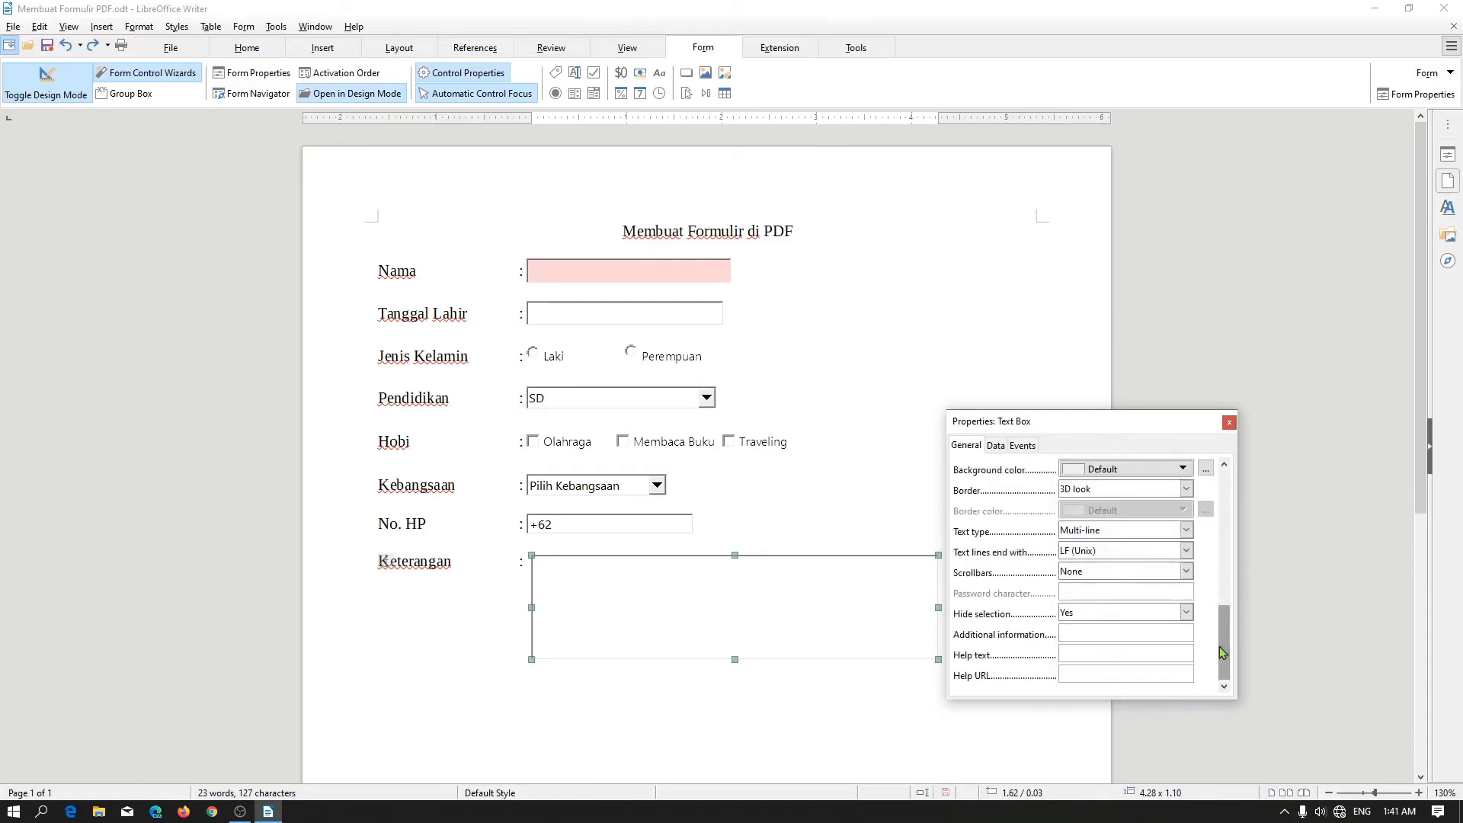
click(1165, 657)
text(Keterangan )
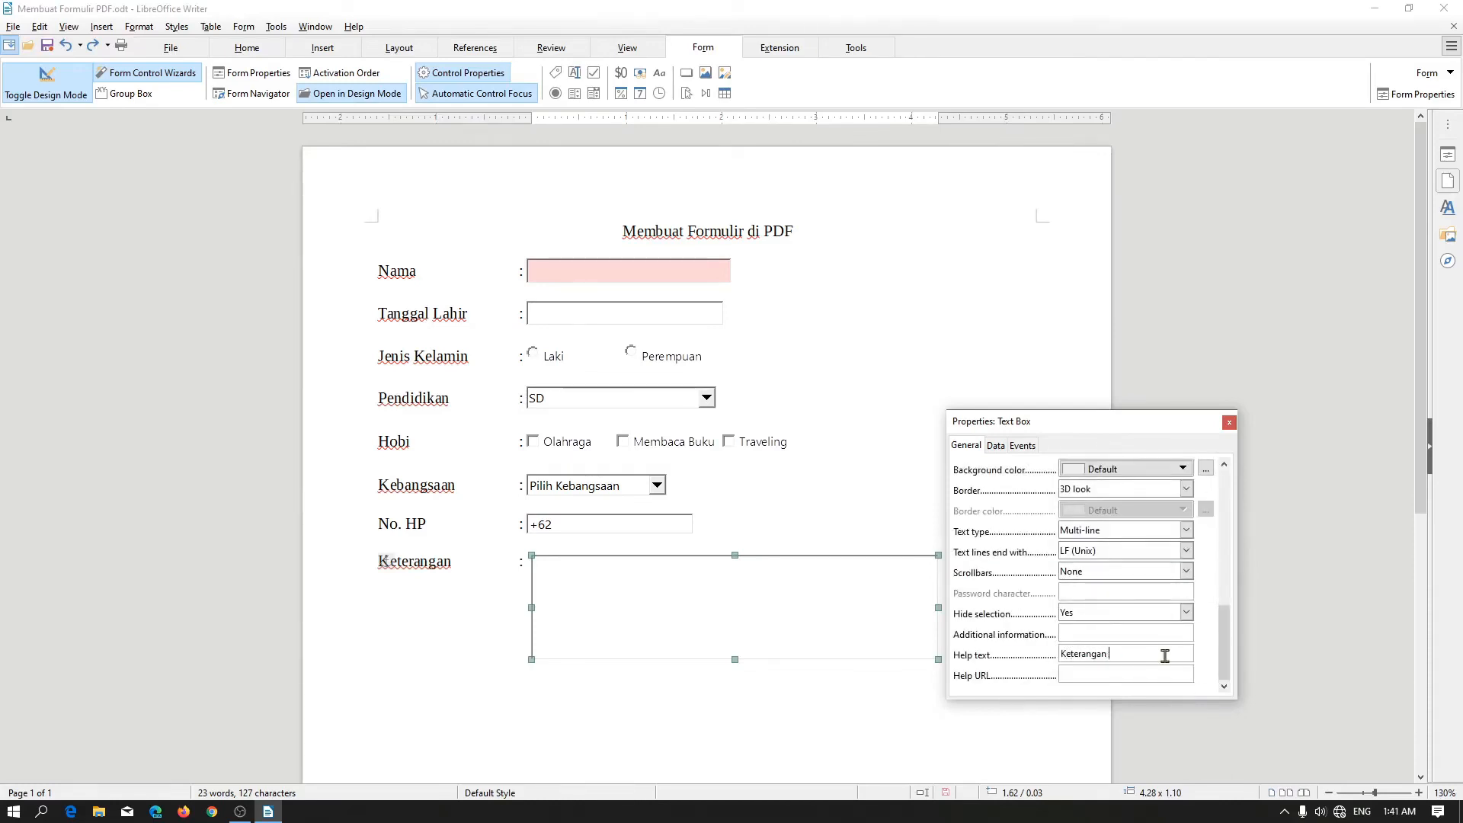
text(maksimal adalah )
text(300)
text( karakter)
click(800, 507)
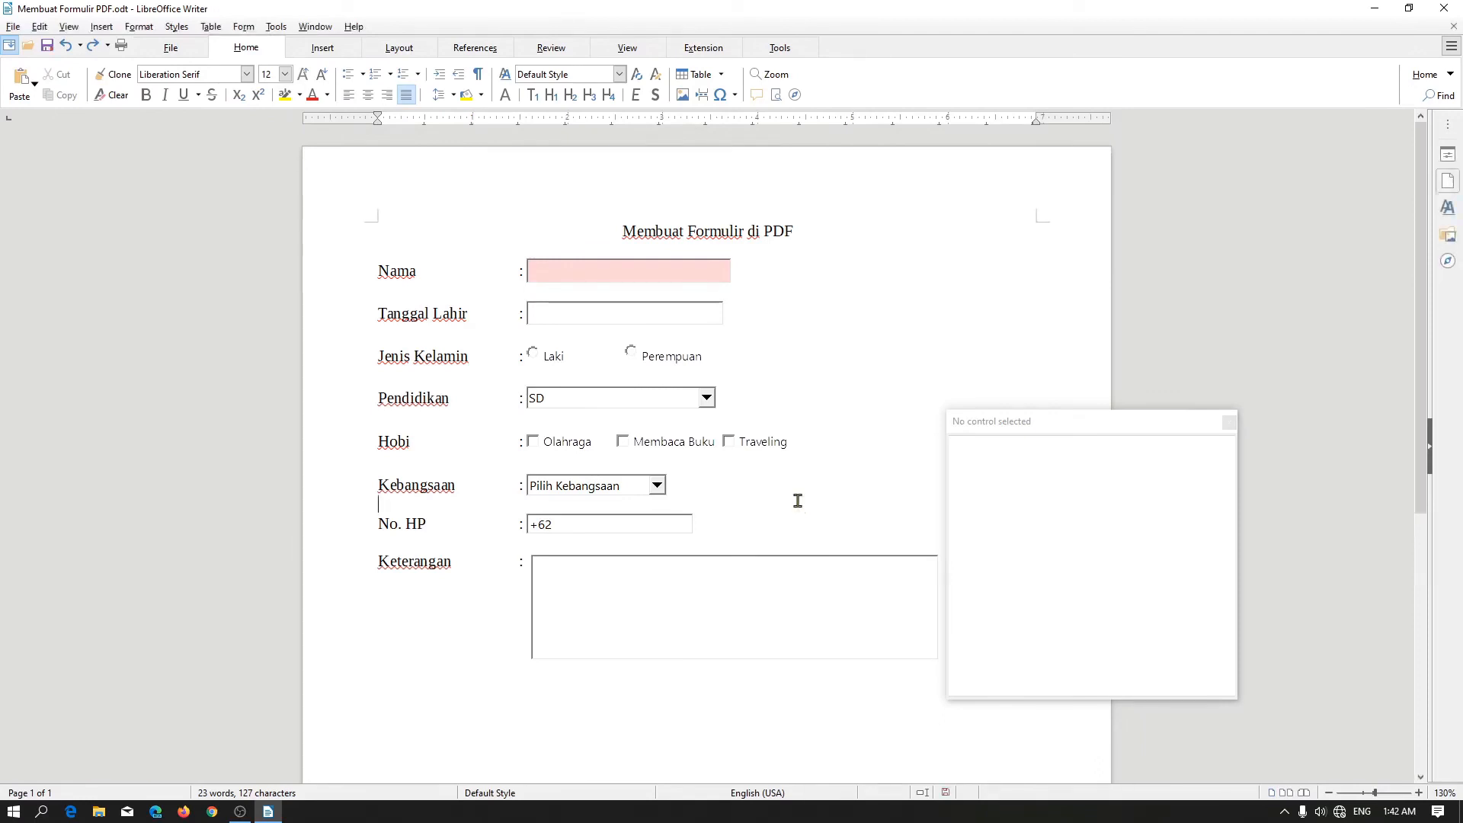
- Export the form directly as PDF, replacing the existing "Membuat Formulir PDF" file in the Doc folder
click(13, 27)
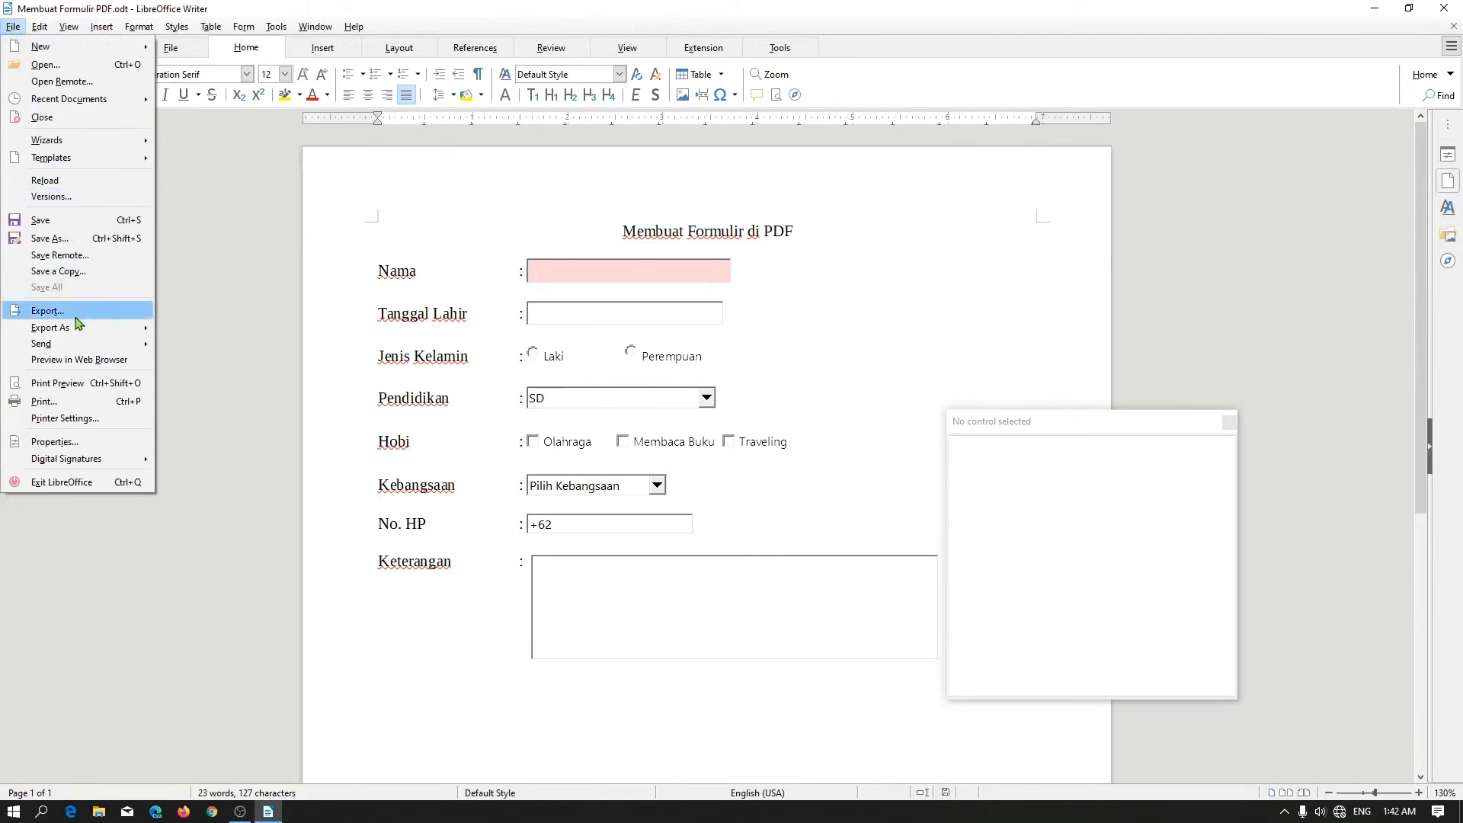
mouse_move(77, 327)
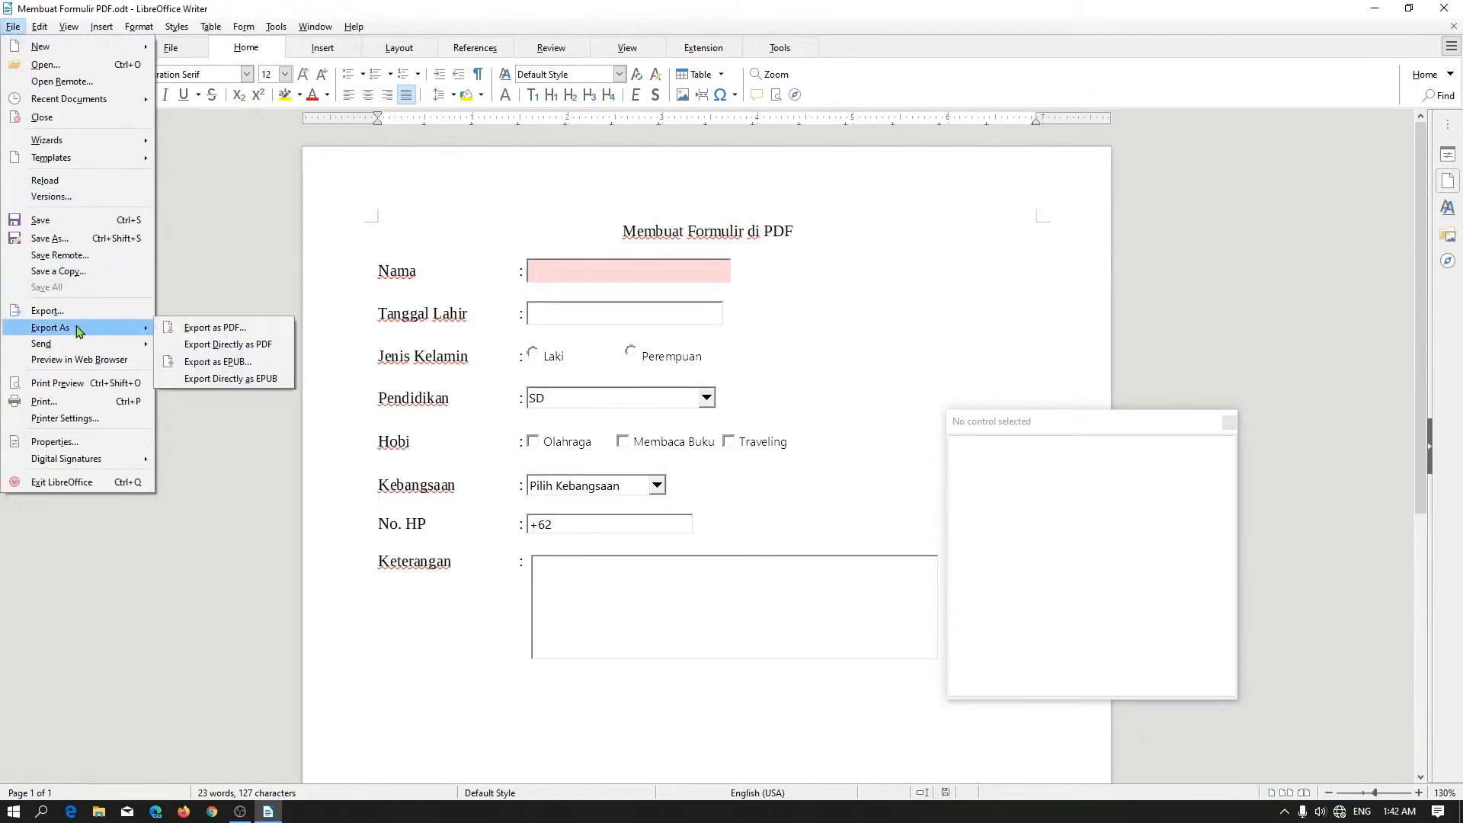
click(232, 347)
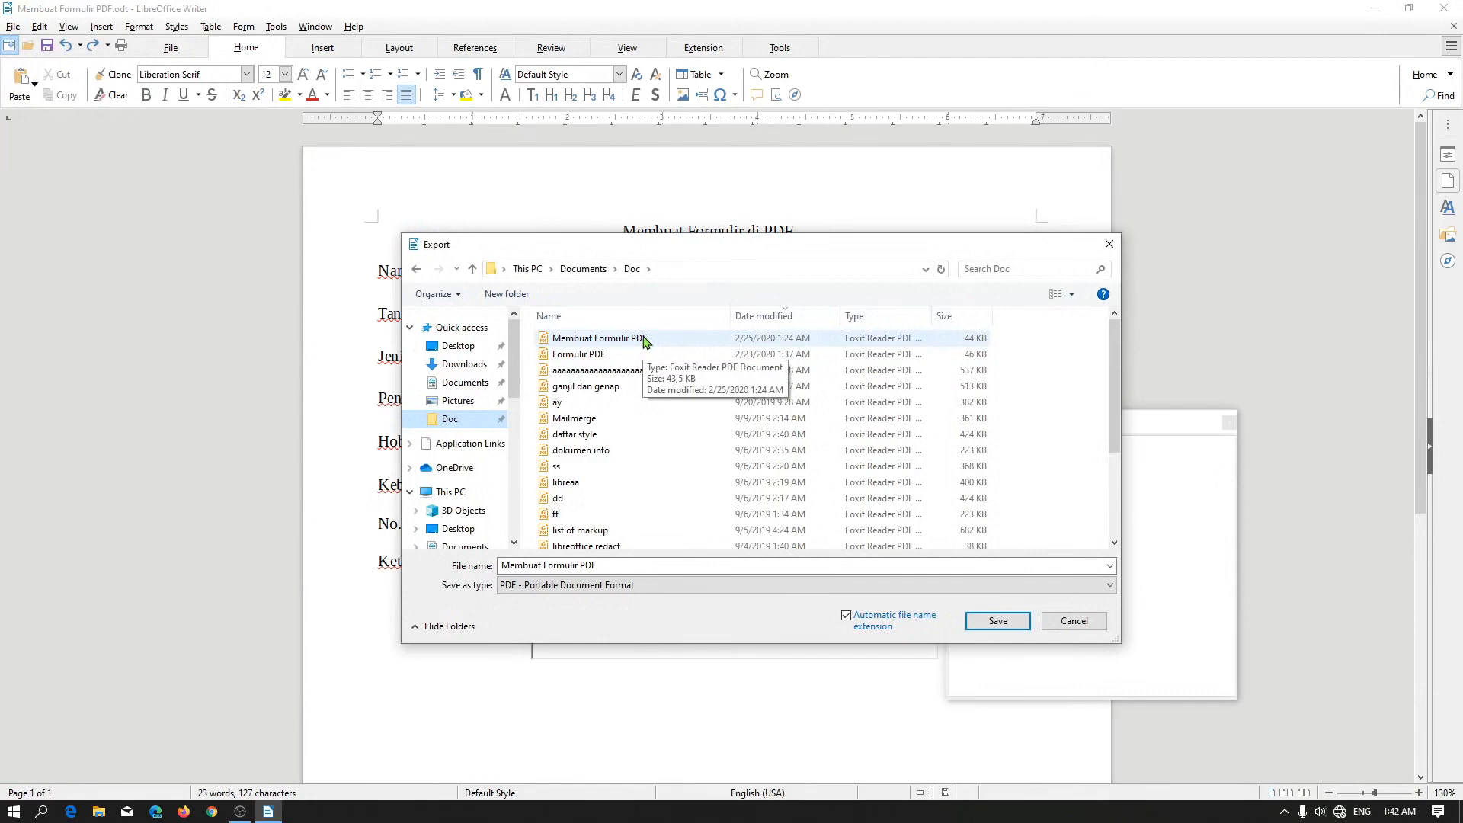
double_click(644, 341)
click(766, 404)
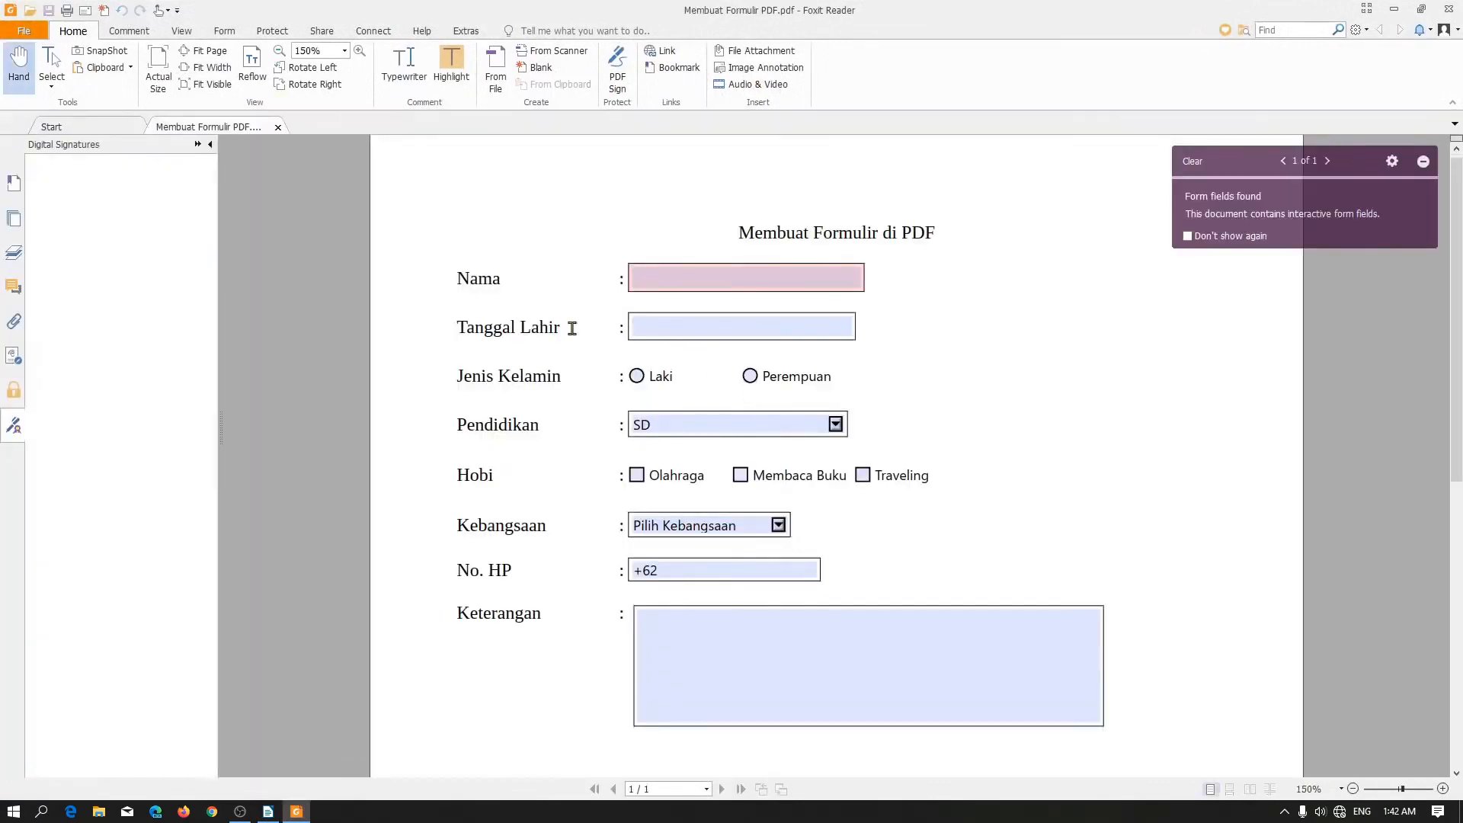
- In Foxit Reader, fill the PDF form's Nama field with "sad asd sad asd asd asd sad as" and complete the phone number in No. HP
click(668, 279)
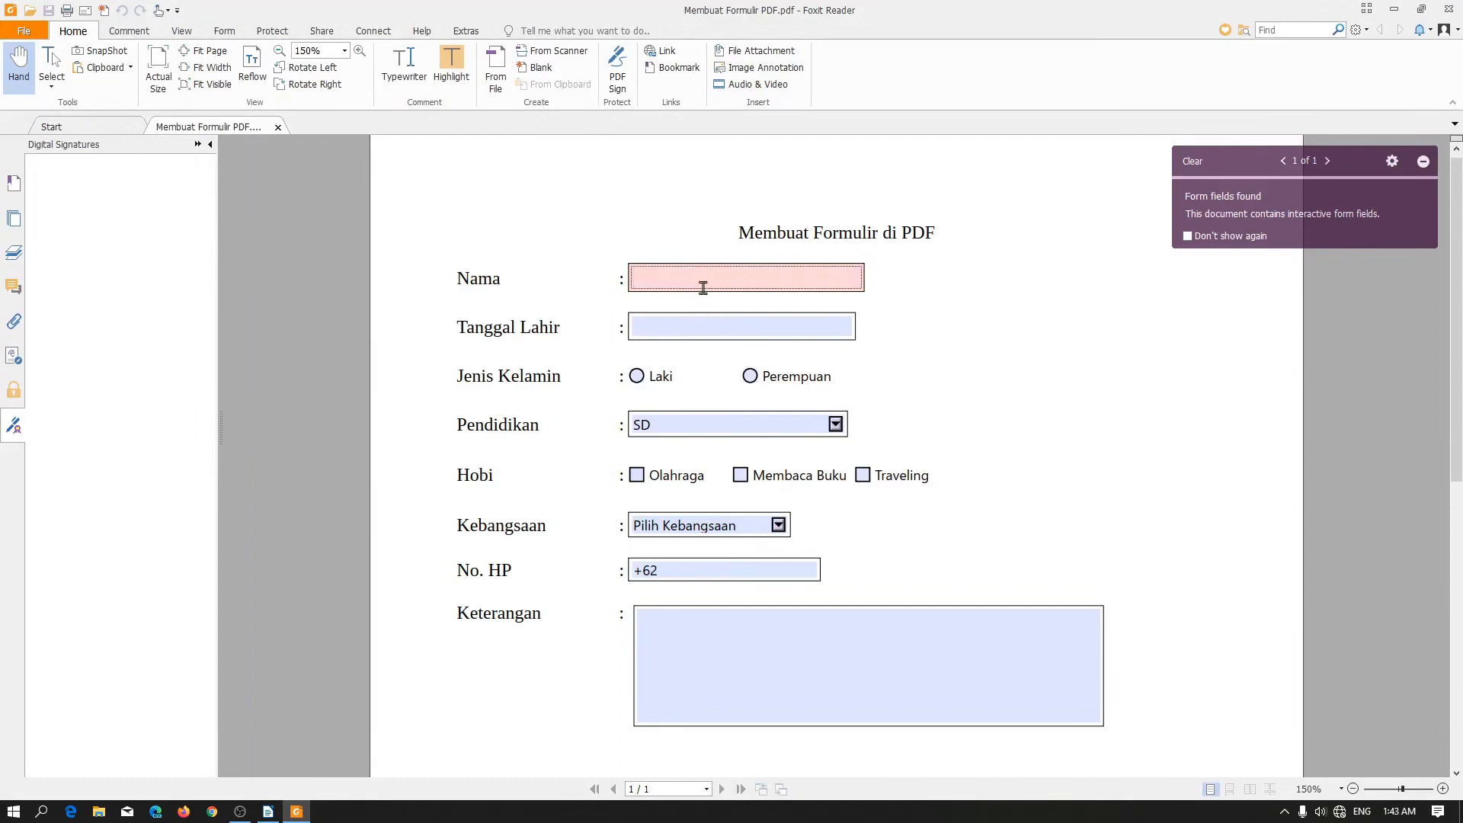
text(sad asd sad asd asd asd sad as)
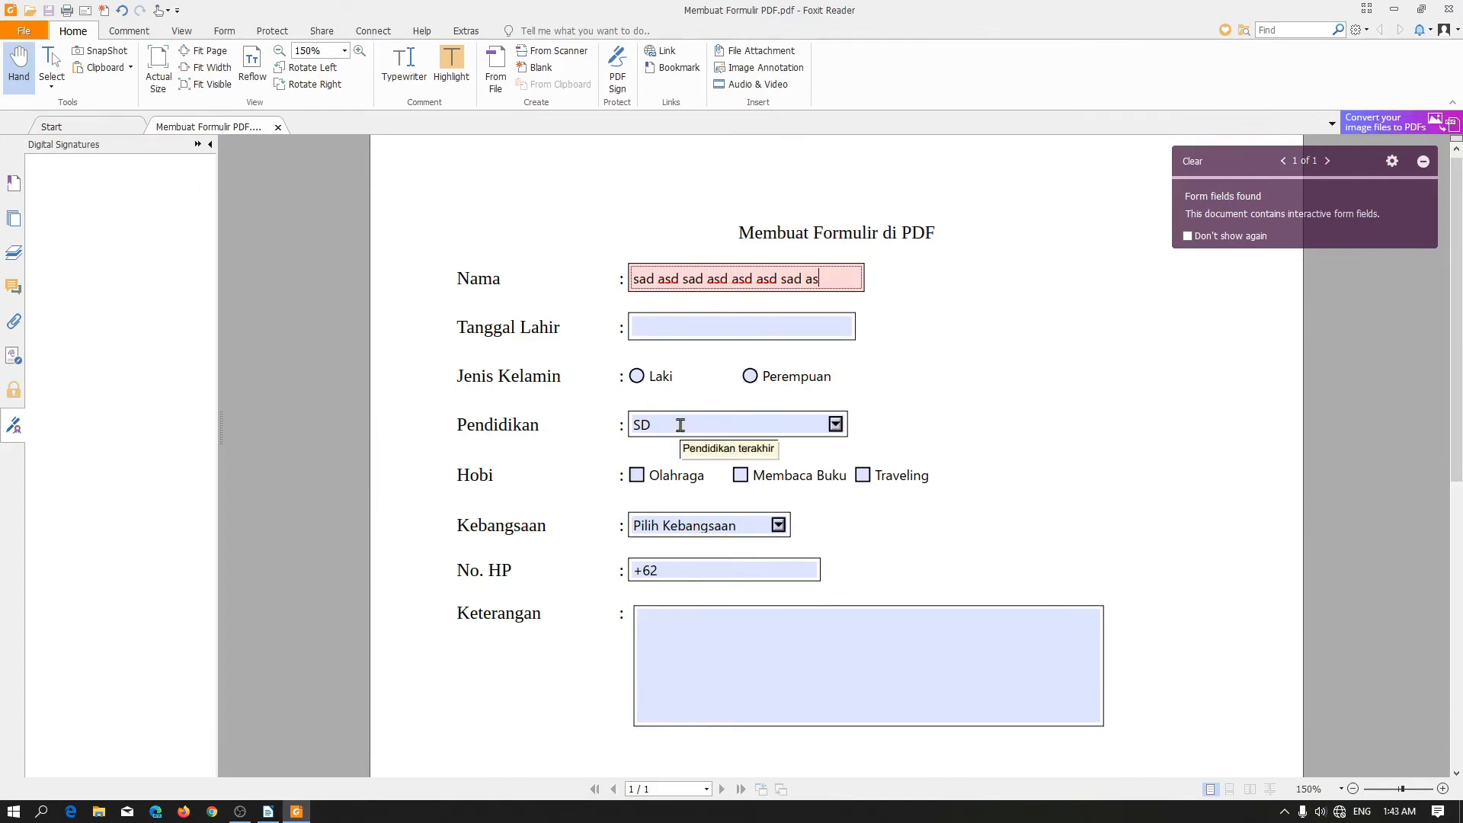
click(688, 572)
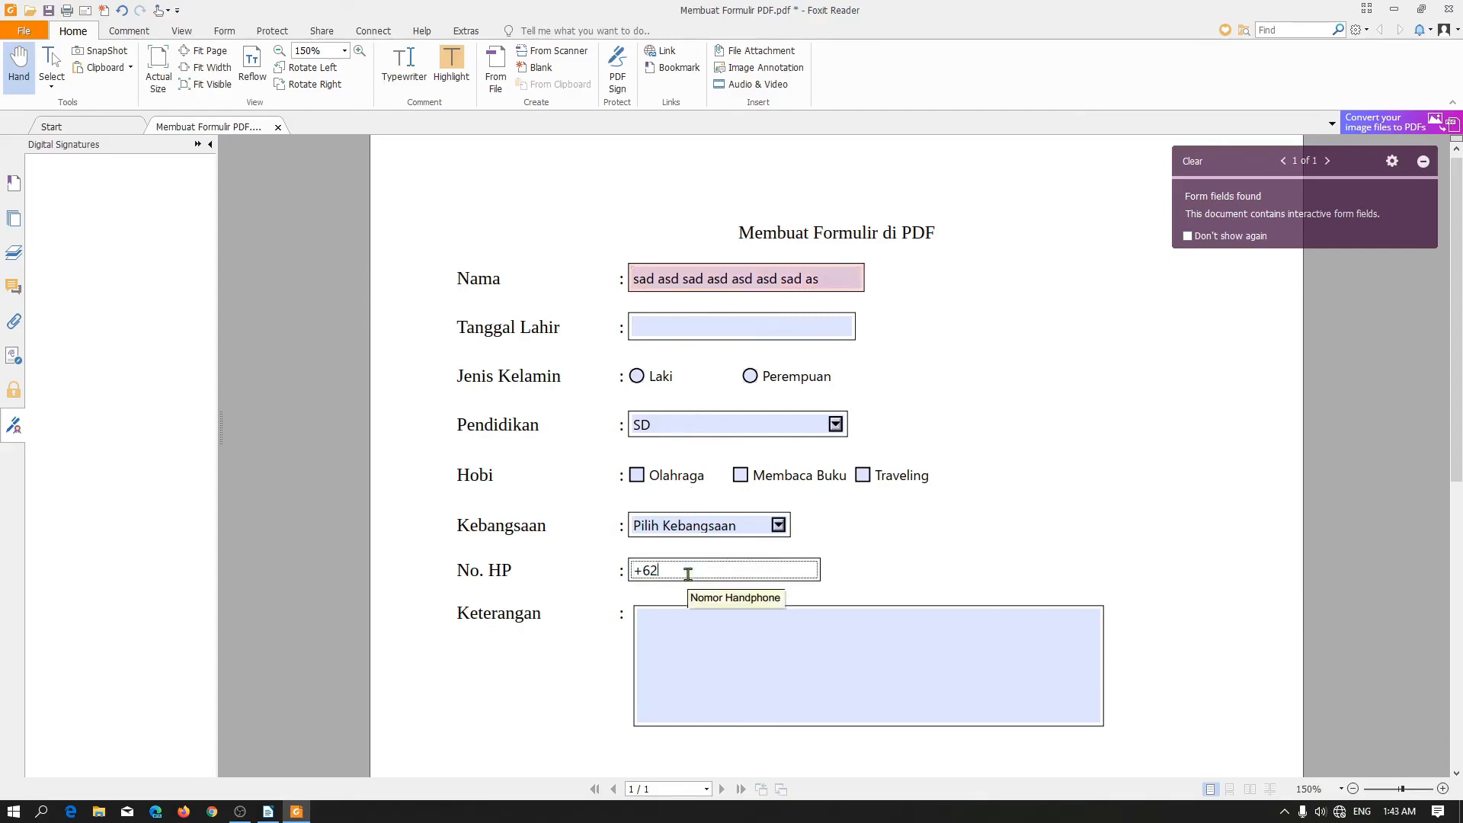
text(83213)
- Enter "sdf sdf" in the Keterangan box of the PDF form
click(713, 659)
text(sdf sdf)
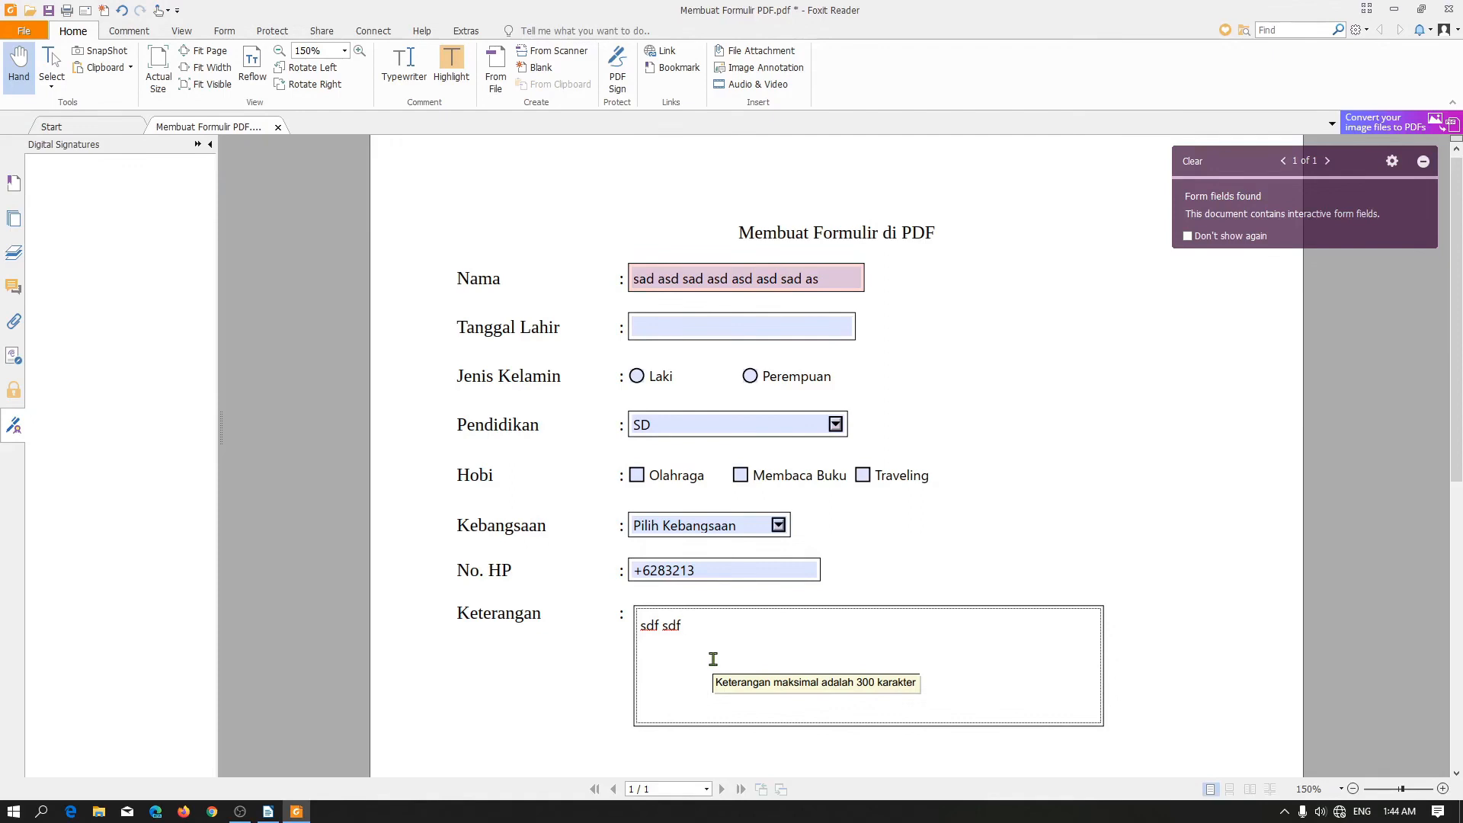
scroll(713, 660, down, 2)
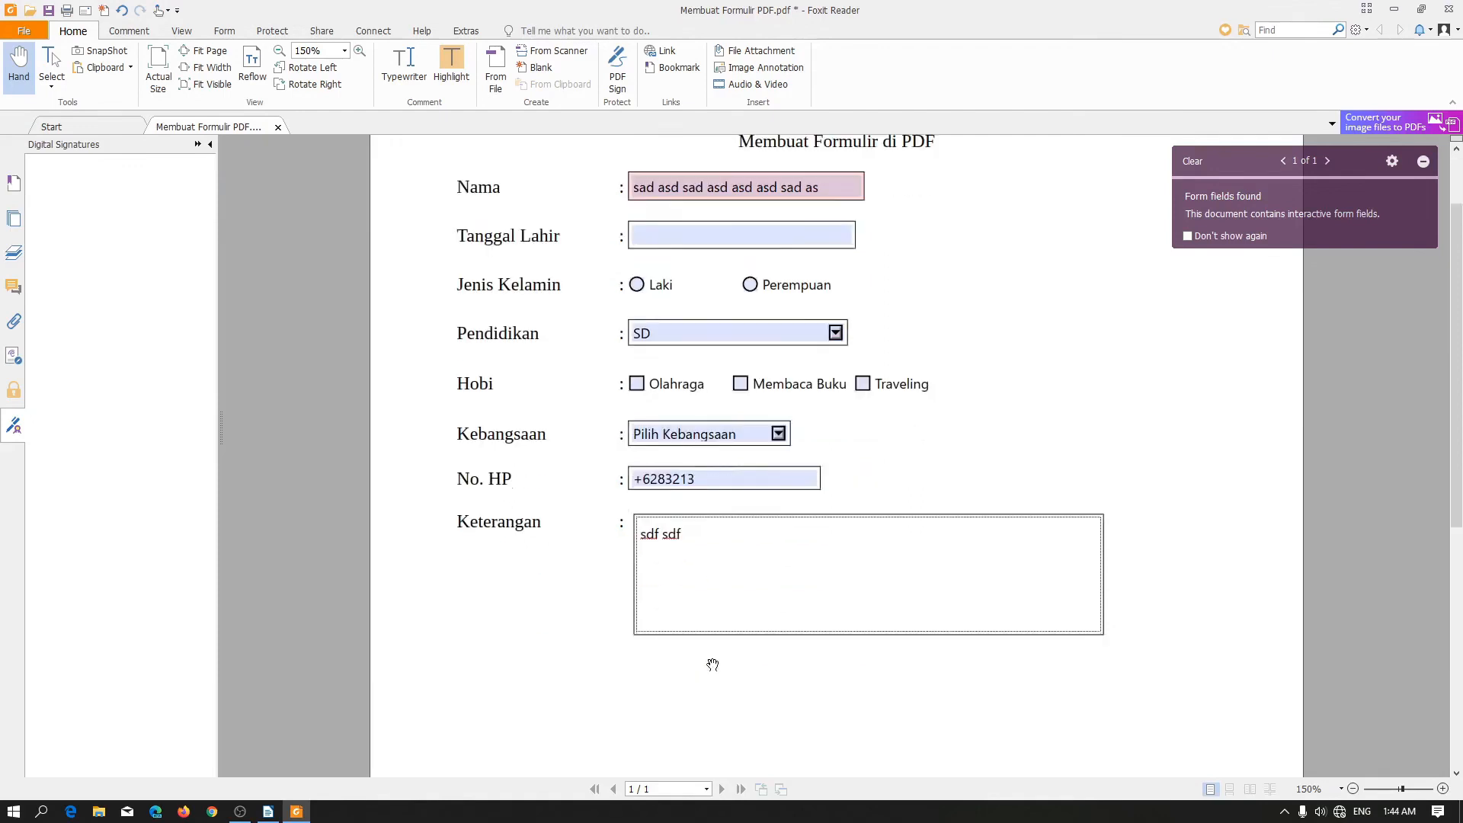